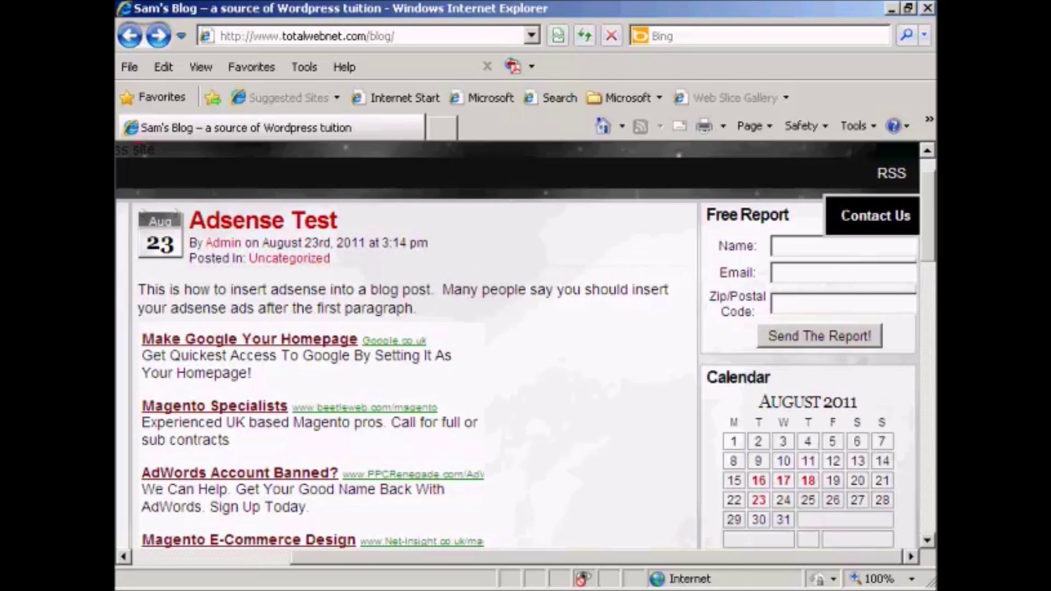
{"action": "left_click", "coordinate": [892, 175]}
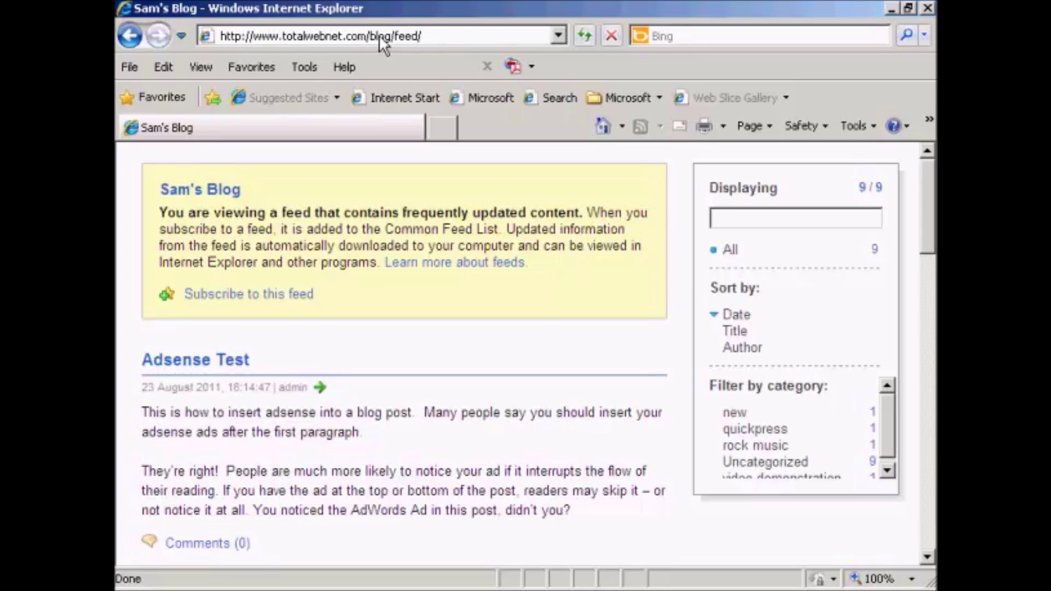
{"action": "left_click", "coordinate": [414, 37]}
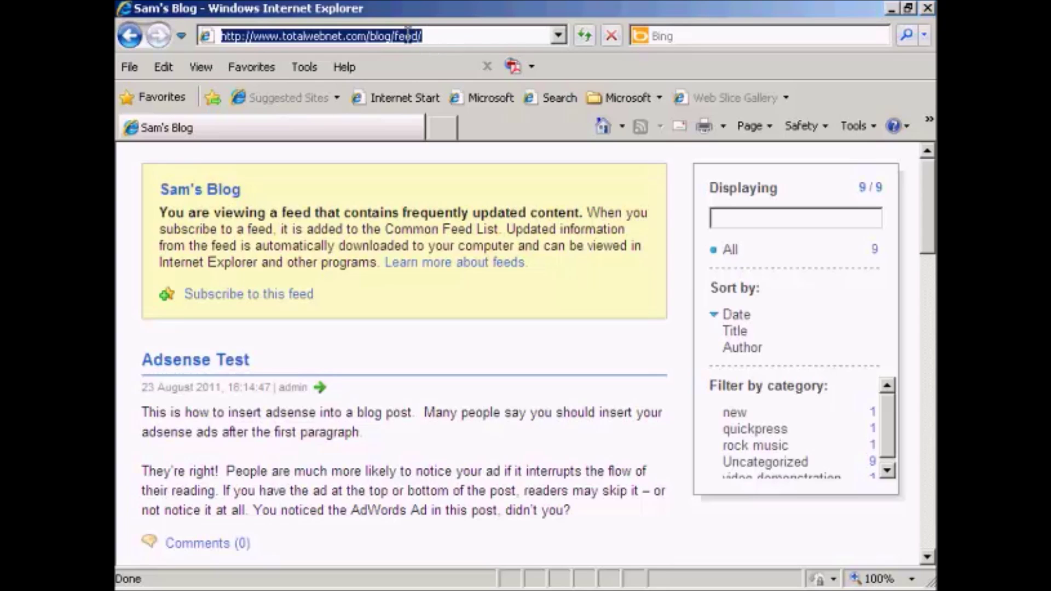
{"action": "right_click", "coordinate": [409, 38]}
{"action": "left_click", "coordinate": [447, 90]}
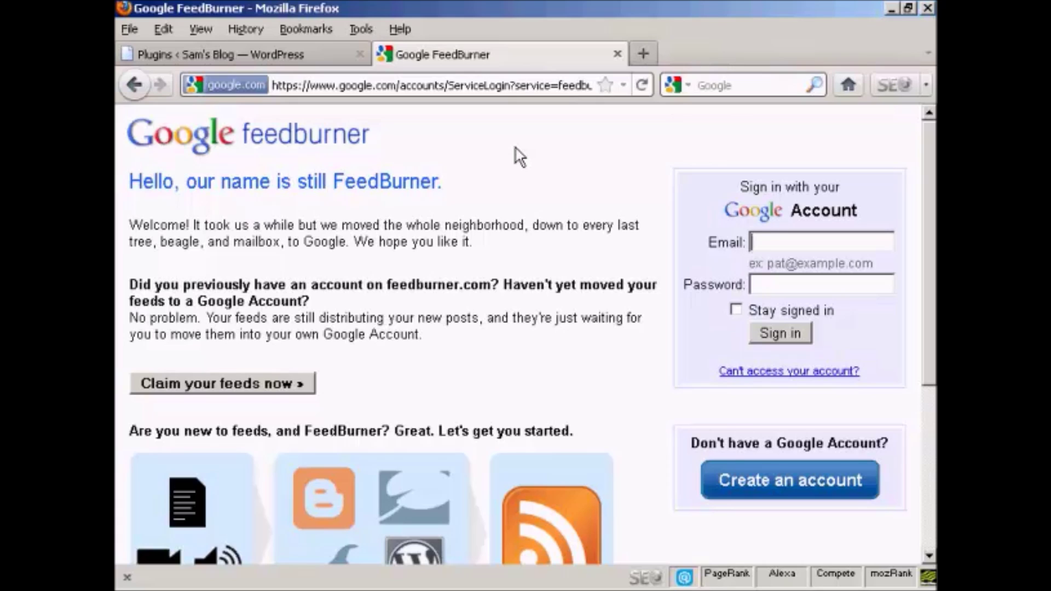
- Sign in to FeedBurner with the saved Google account credentials
{"action": "type", "text": "w"}
{"action": "key", "text": "Down"}
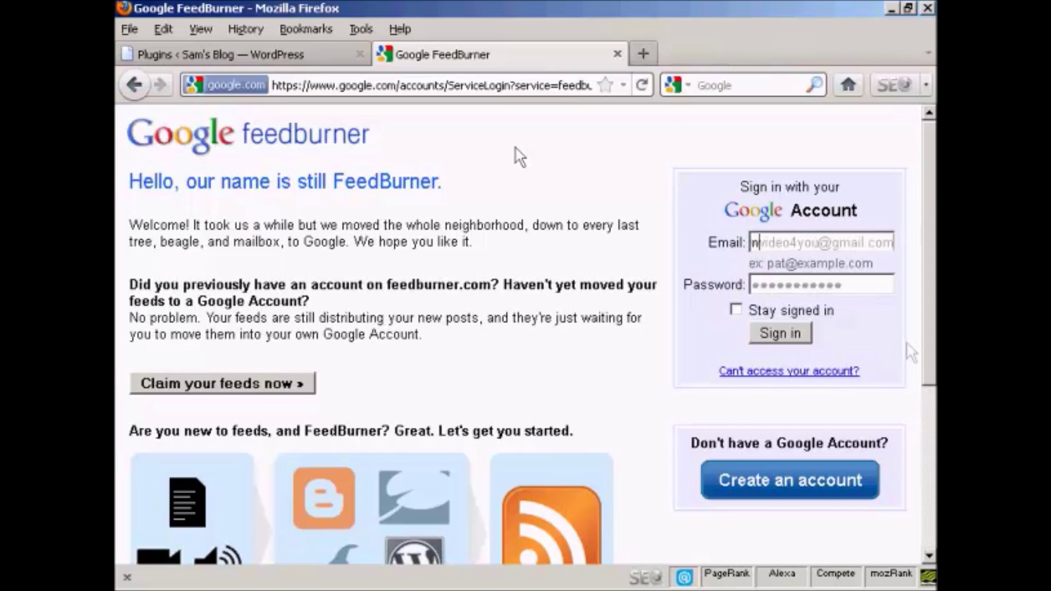
{"action": "left_click", "coordinate": [784, 334]}
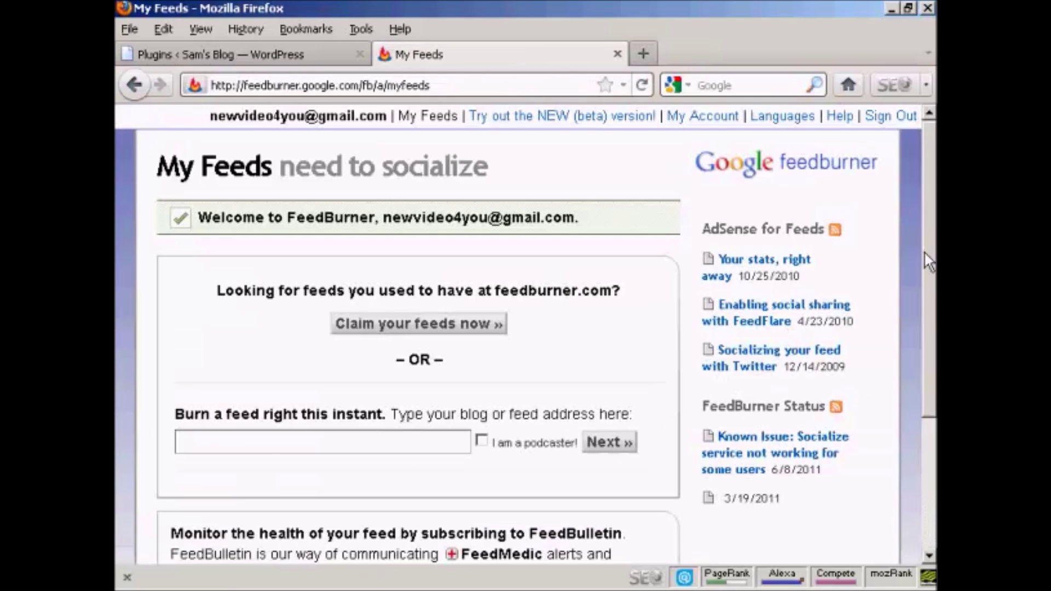
{"action": "left_click", "coordinate": [228, 438]}
{"action": "key", "text": "ctrl+v"}
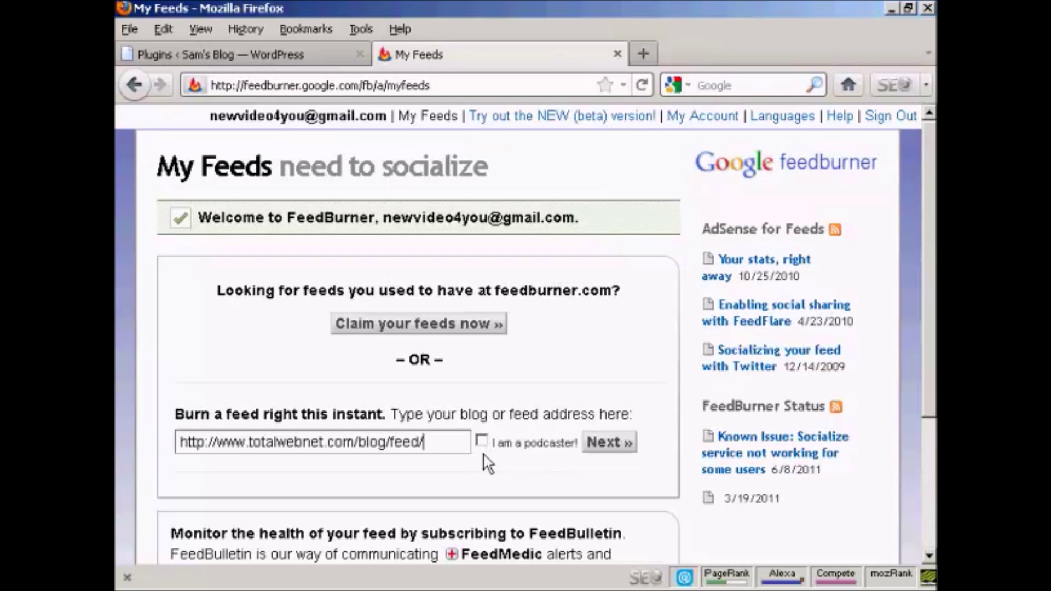
{"action": "left_click", "coordinate": [610, 441]}
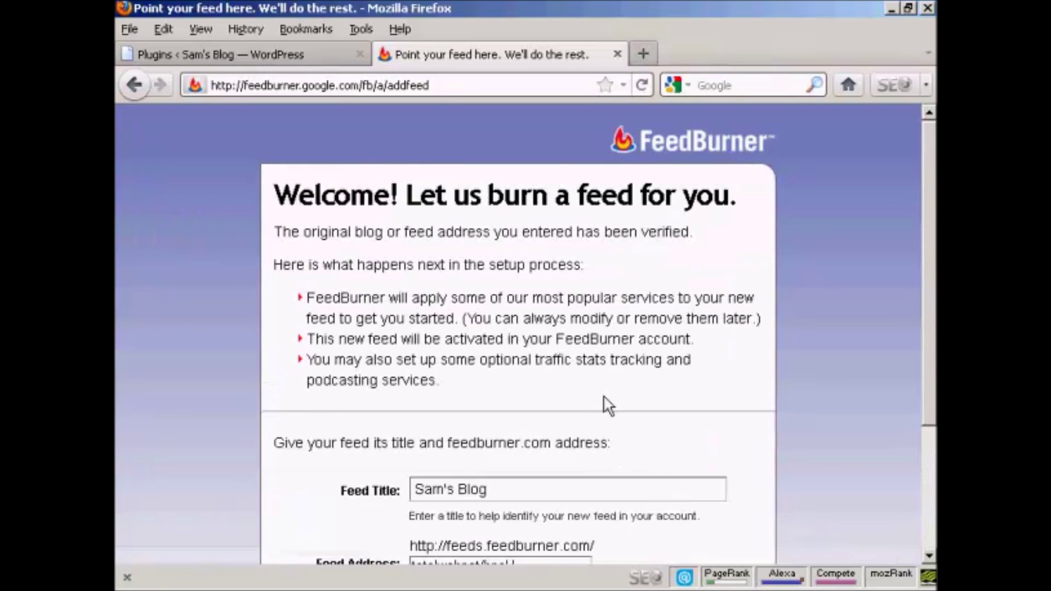
{"action": "left_click_drag", "start_coordinate": [929, 171], "coordinate": [931, 309]}
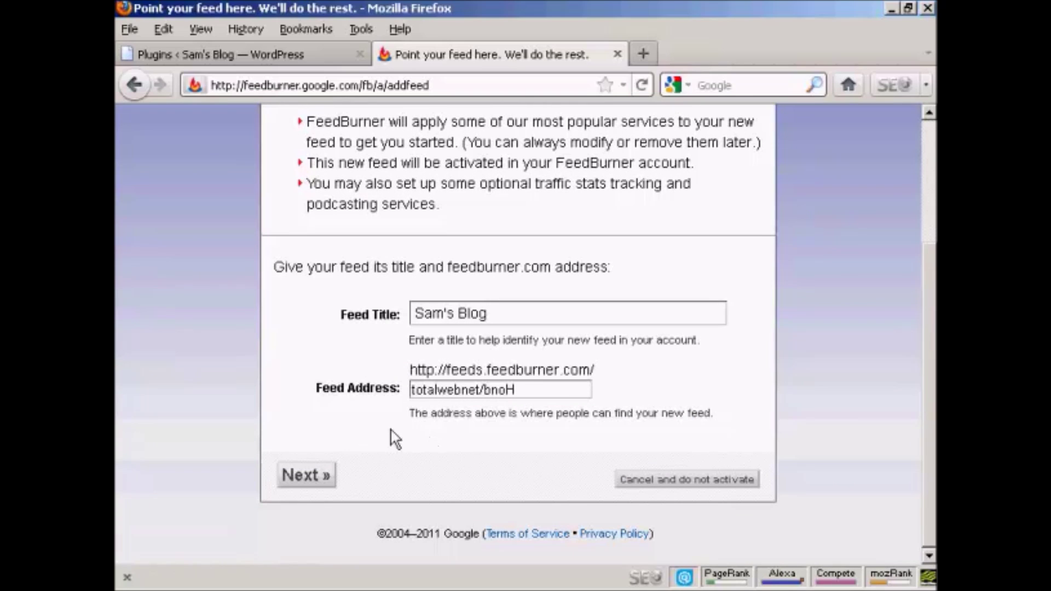
{"action": "left_click", "coordinate": [310, 478]}
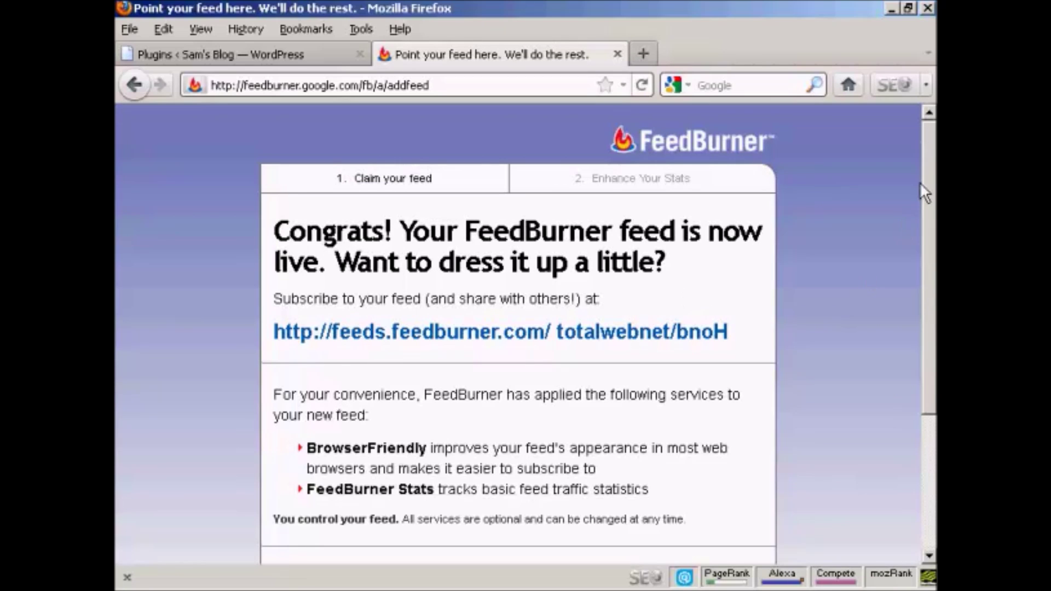
{"action": "left_click_drag", "start_coordinate": [927, 189], "coordinate": [927, 222]}
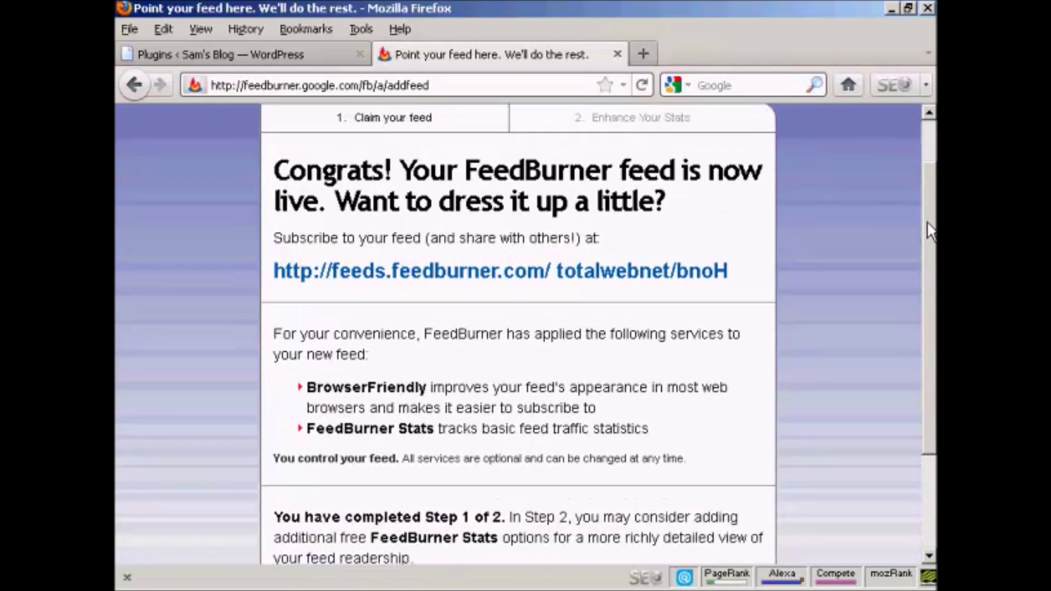
{"action": "right_click", "coordinate": [658, 276]}
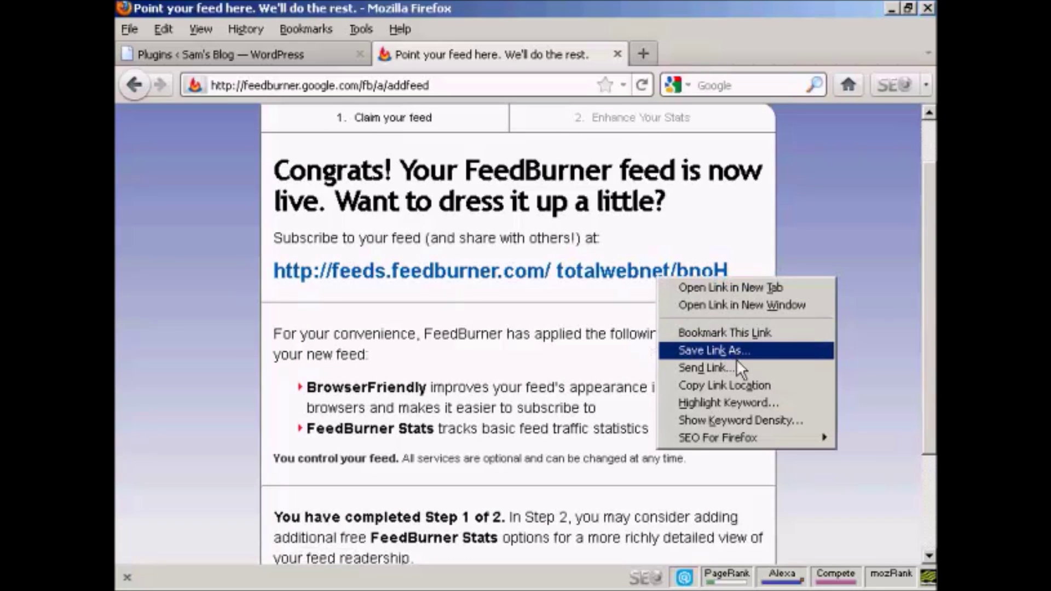
{"action": "left_click", "coordinate": [737, 384]}
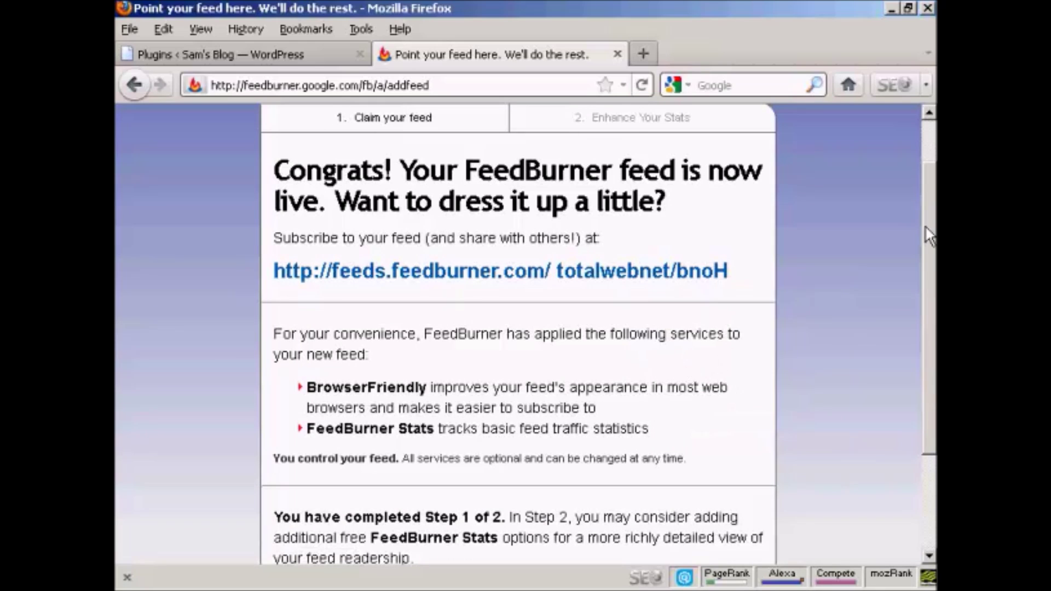
{"action": "scroll", "coordinate": [931, 268], "scroll_direction": "down", "scroll_amount": 1}
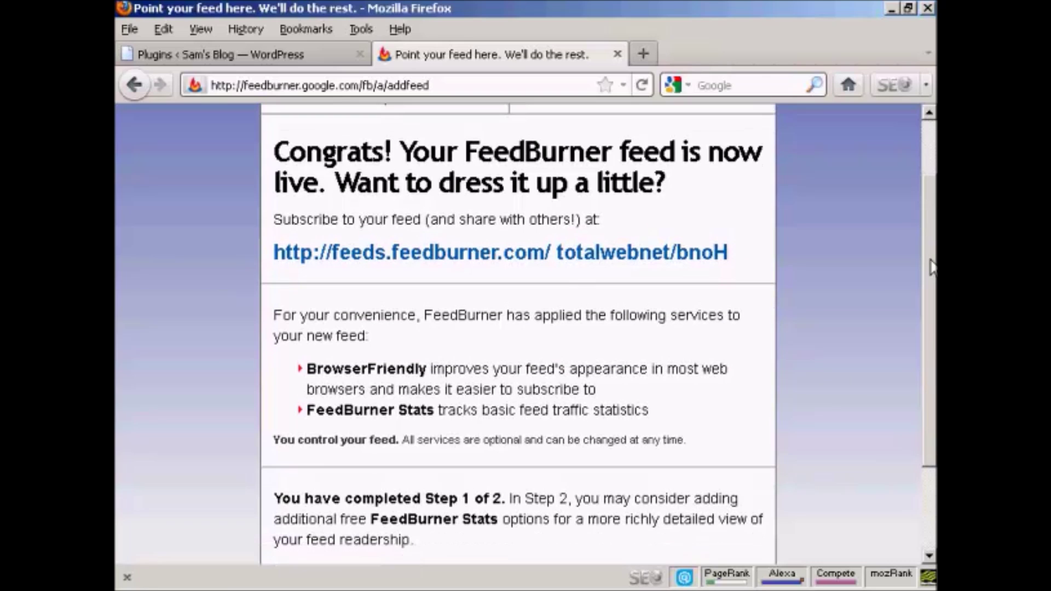
{"action": "left_click_drag", "start_coordinate": [931, 267], "coordinate": [931, 339]}
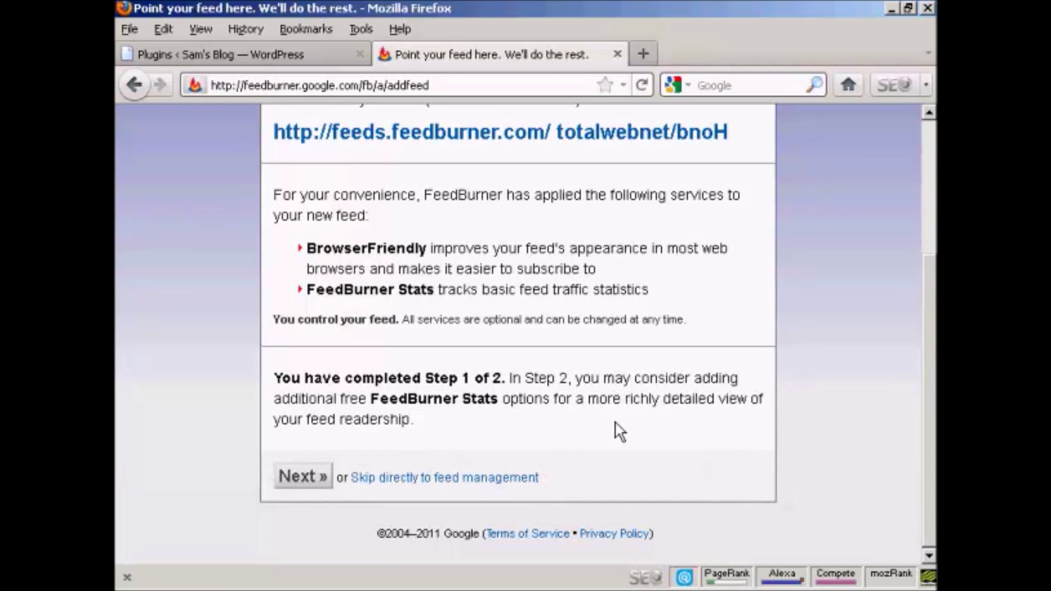
{"action": "left_click", "coordinate": [306, 478]}
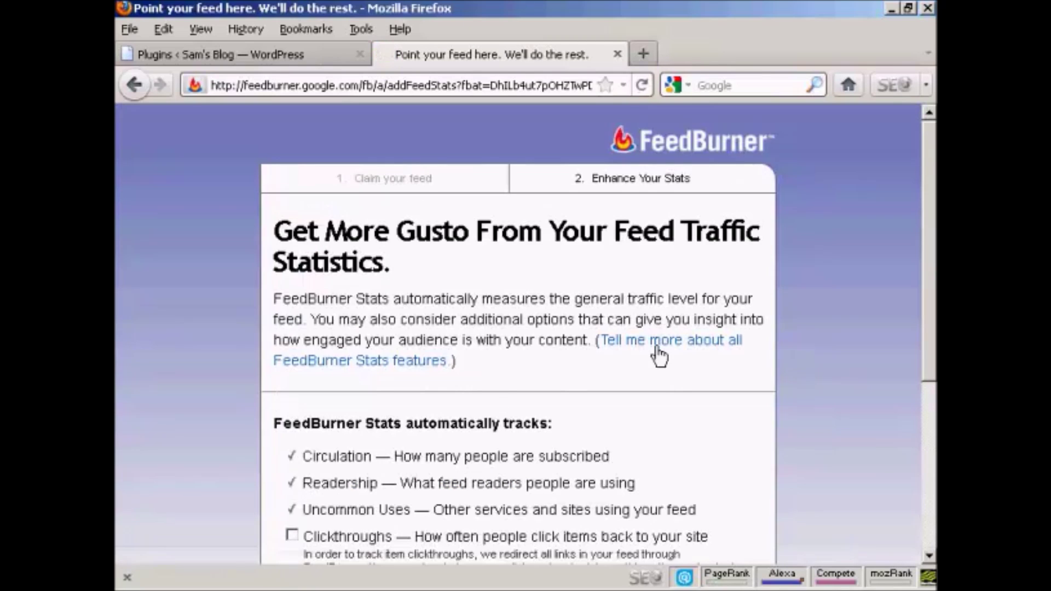
- Add 'Item enclosure downloads (podcast downloads)' tracking and finish the FeedBurner setup
{"action": "left_click_drag", "start_coordinate": [935, 181], "coordinate": [934, 288]}
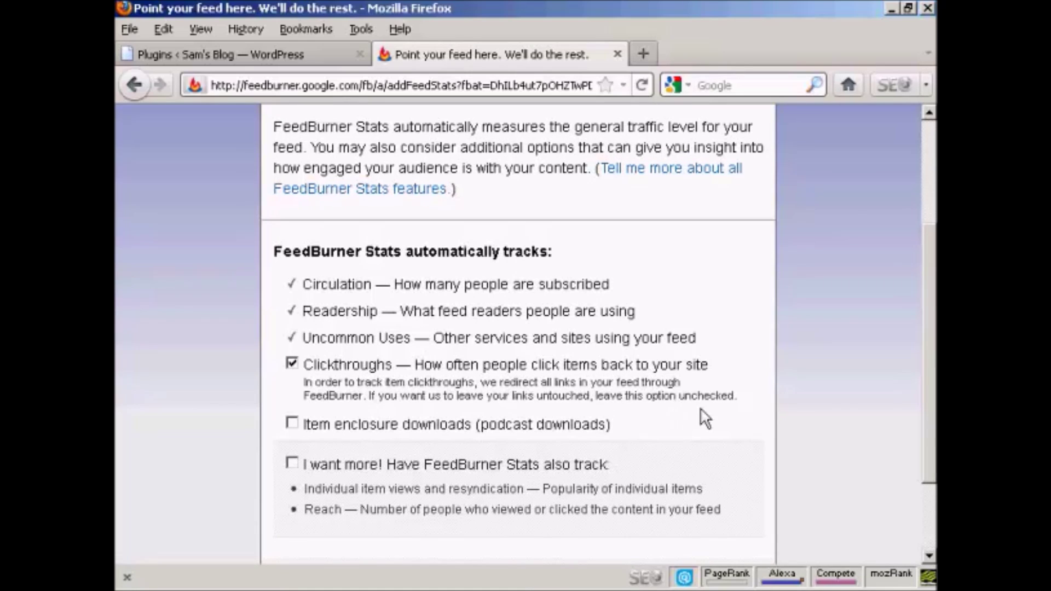
{"action": "scroll", "coordinate": [613, 408], "scroll_direction": "down", "scroll_amount": 3}
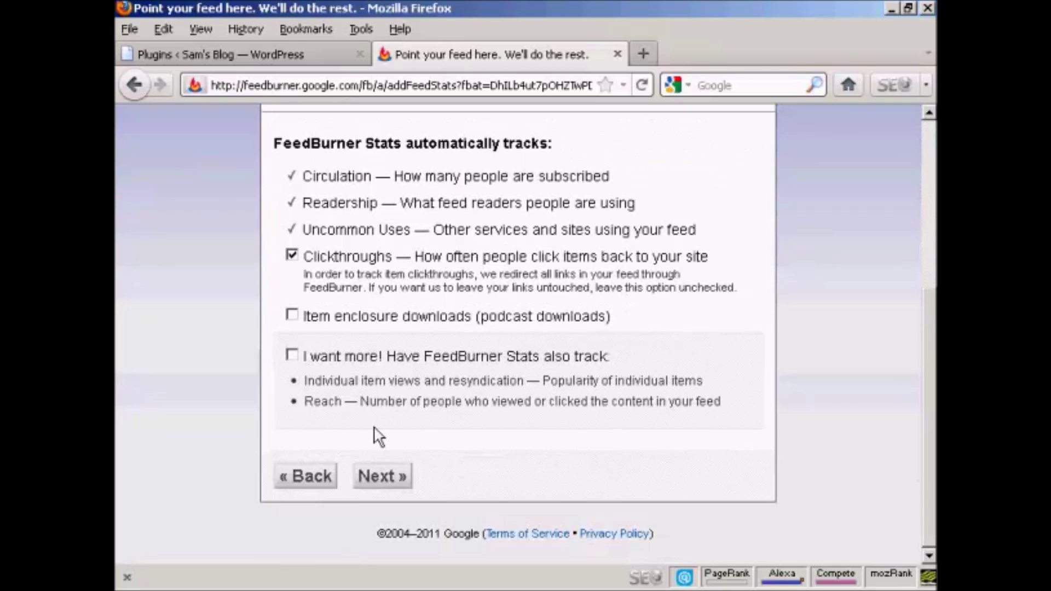
{"action": "left_click", "coordinate": [292, 317]}
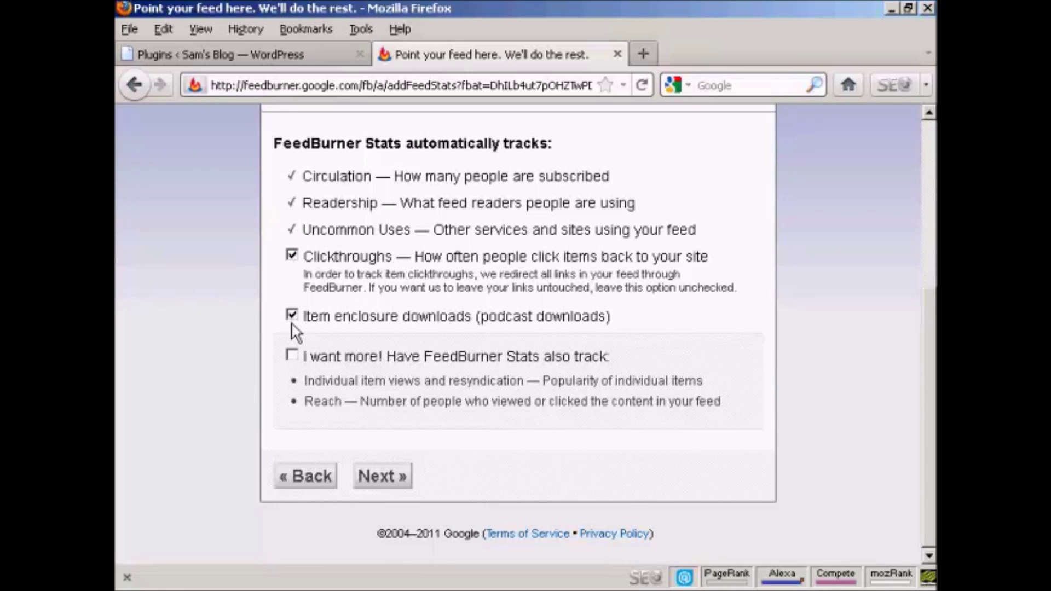
{"action": "left_click", "coordinate": [386, 476]}
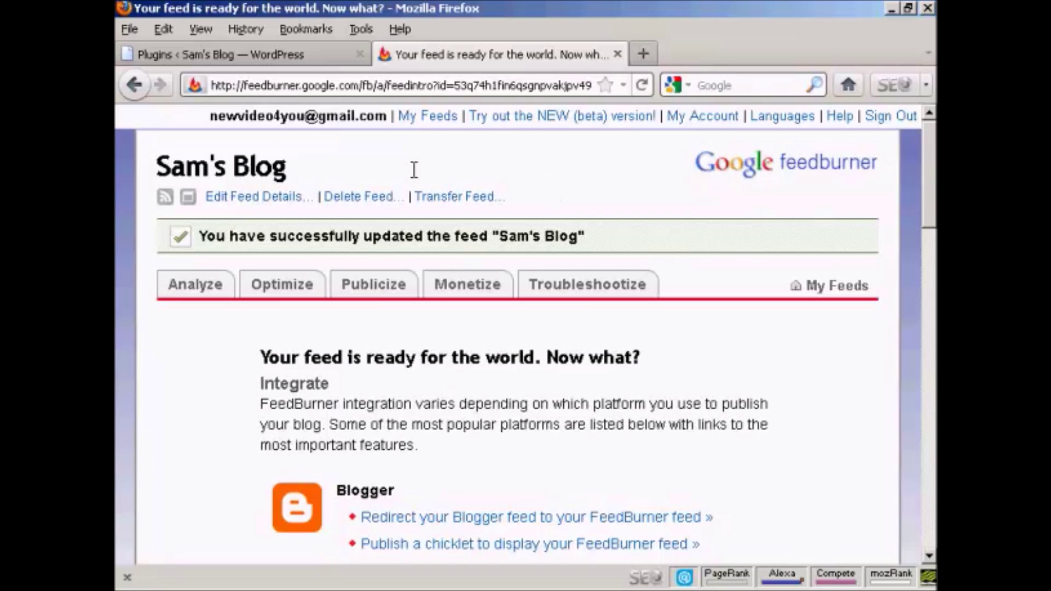
{"action": "left_click", "coordinate": [290, 55]}
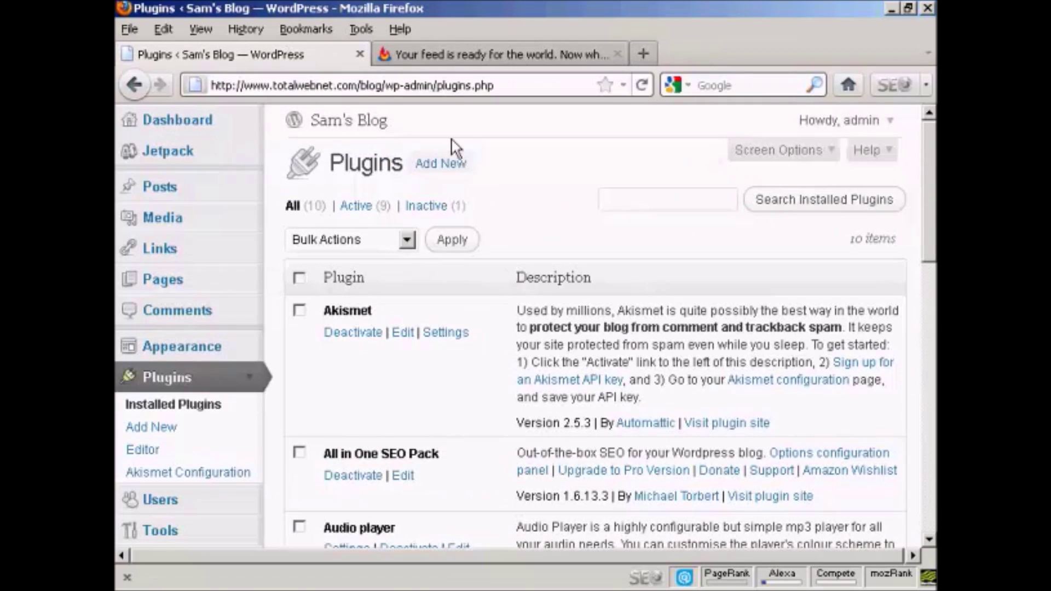
- Search Plugins > Add New for 'FD feedburner' and install FD Feedburner Plugin 1.45
{"action": "left_click", "coordinate": [439, 170]}
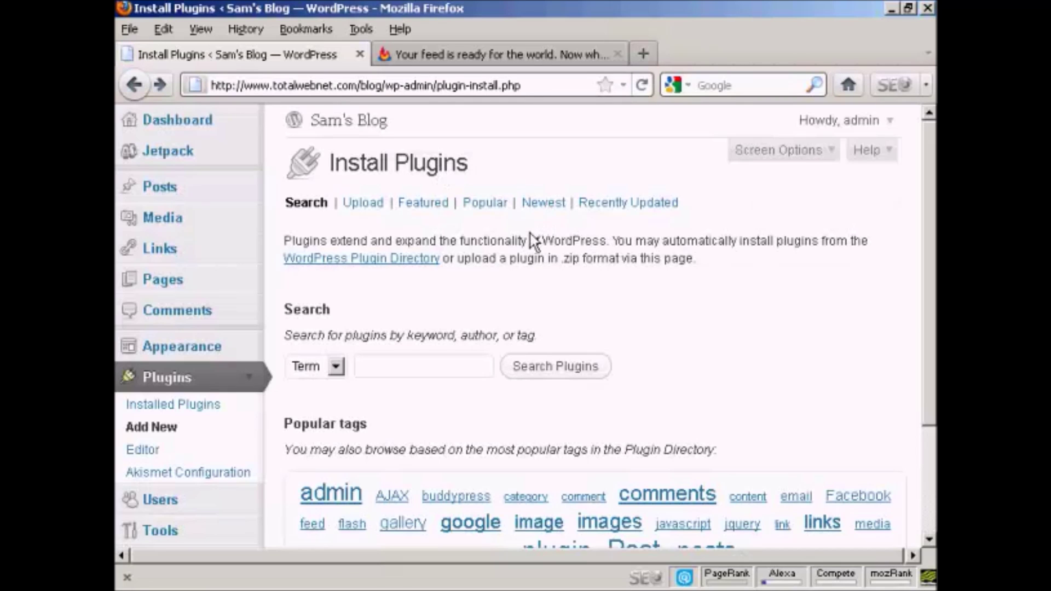
{"action": "left_click", "coordinate": [390, 363]}
{"action": "type", "text": "FD feedburner"}
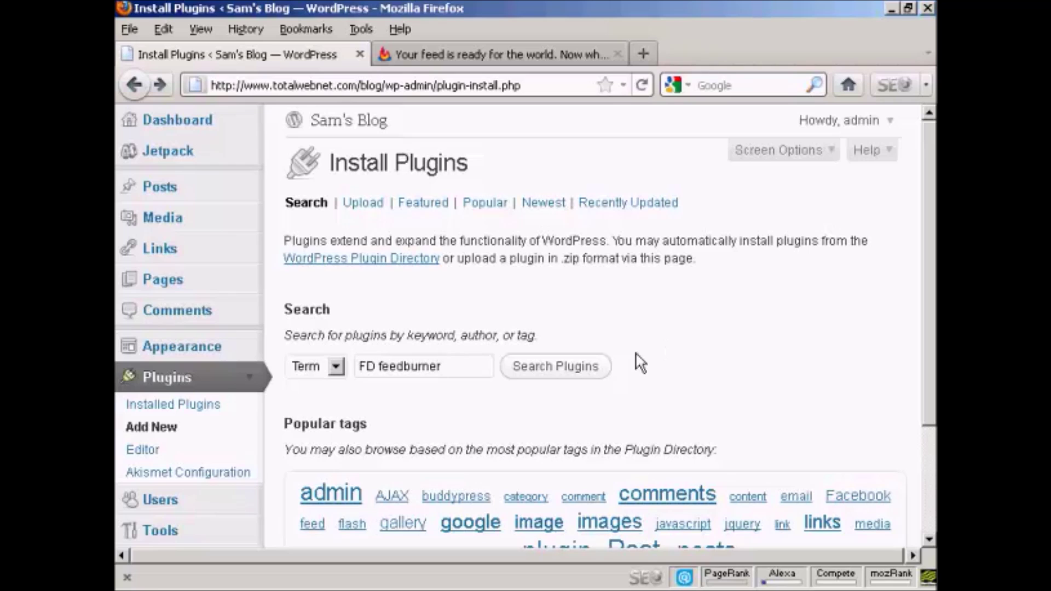
{"action": "left_click", "coordinate": [539, 369]}
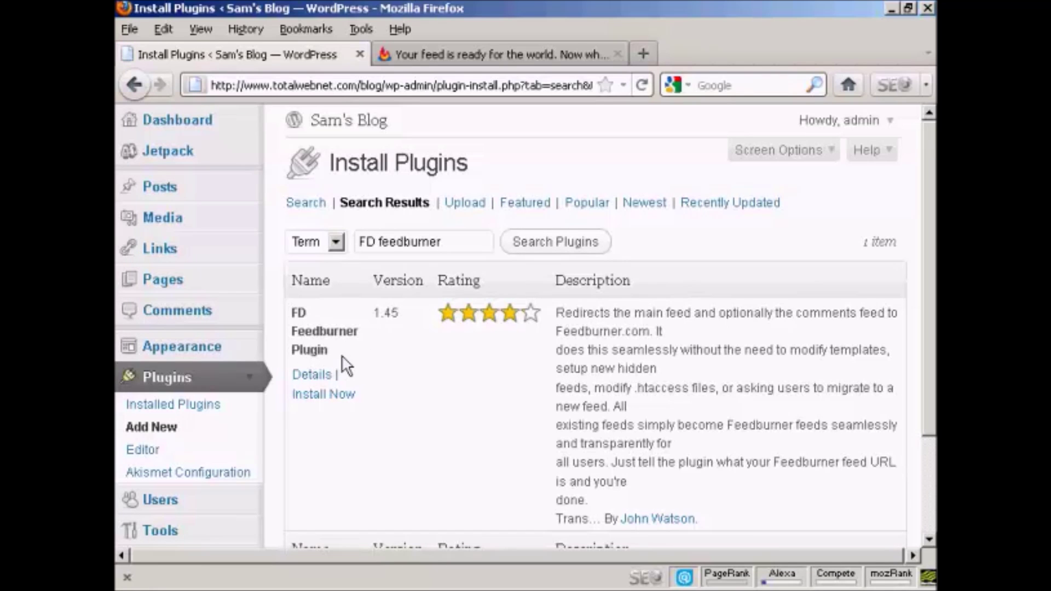
{"action": "left_click", "coordinate": [344, 402]}
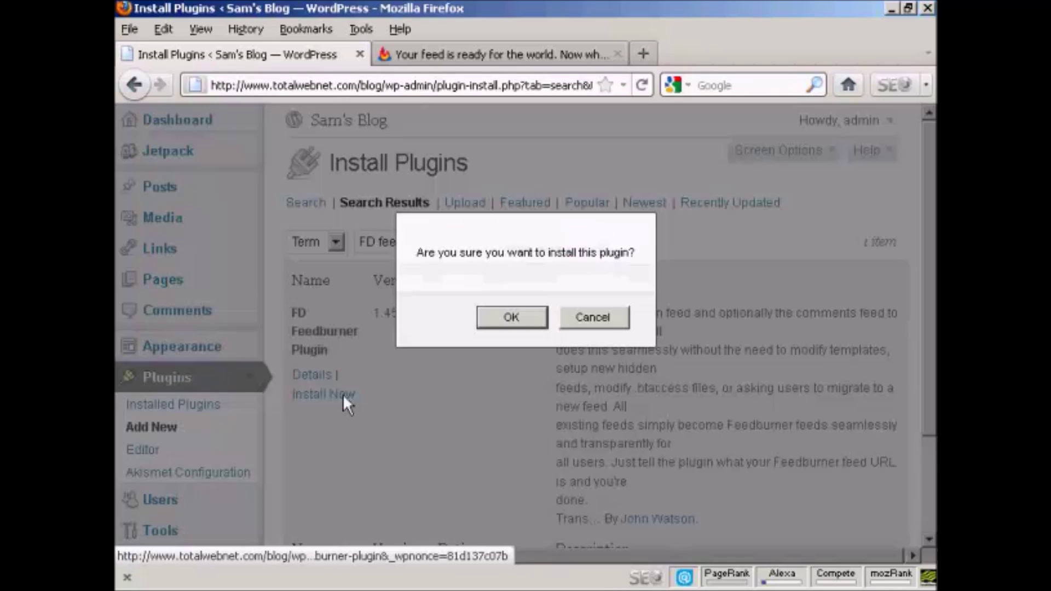
- Confirm the installation and activate FD Feedburner Plugin 1.45
{"action": "left_click", "coordinate": [512, 319]}
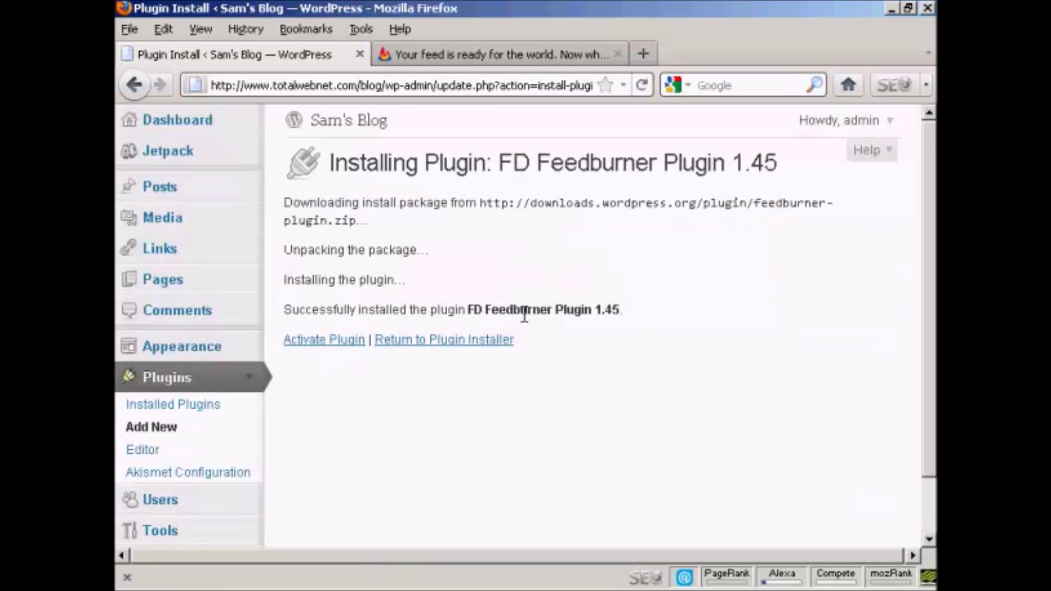
{"action": "left_click", "coordinate": [338, 344]}
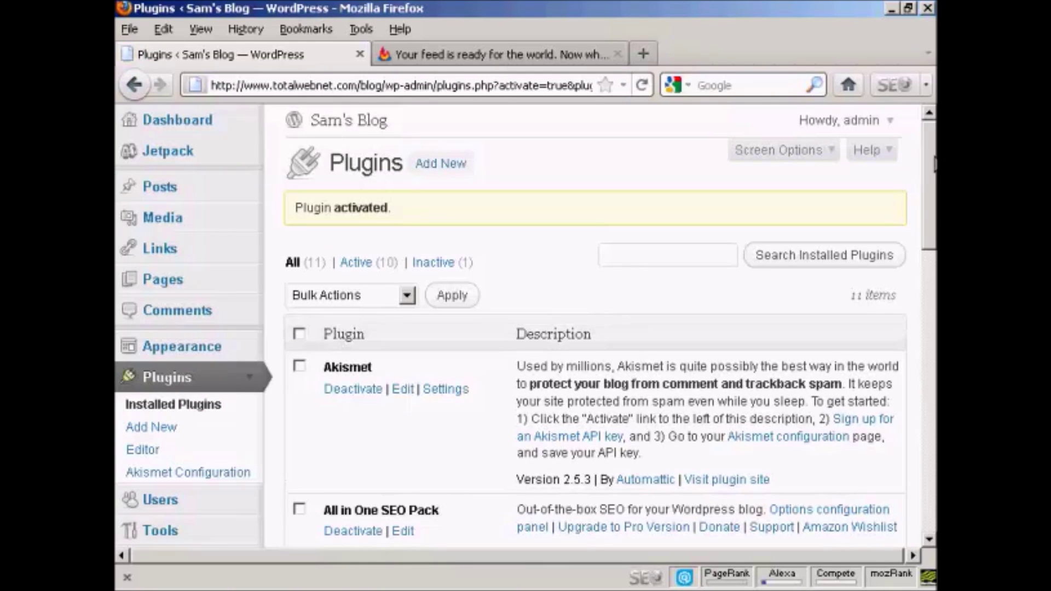
{"action": "left_click_drag", "start_coordinate": [934, 164], "coordinate": [934, 211]}
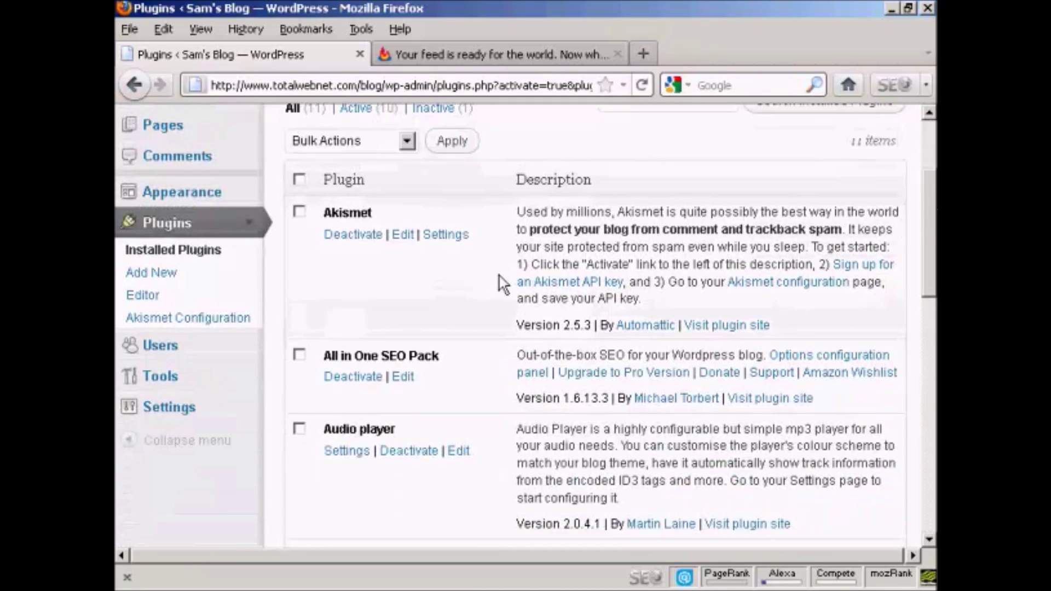
- Paste the FeedBurner address into Settings > Feedburner's 'Redirect my feeds here' and save
{"action": "left_click", "coordinate": [249, 414]}
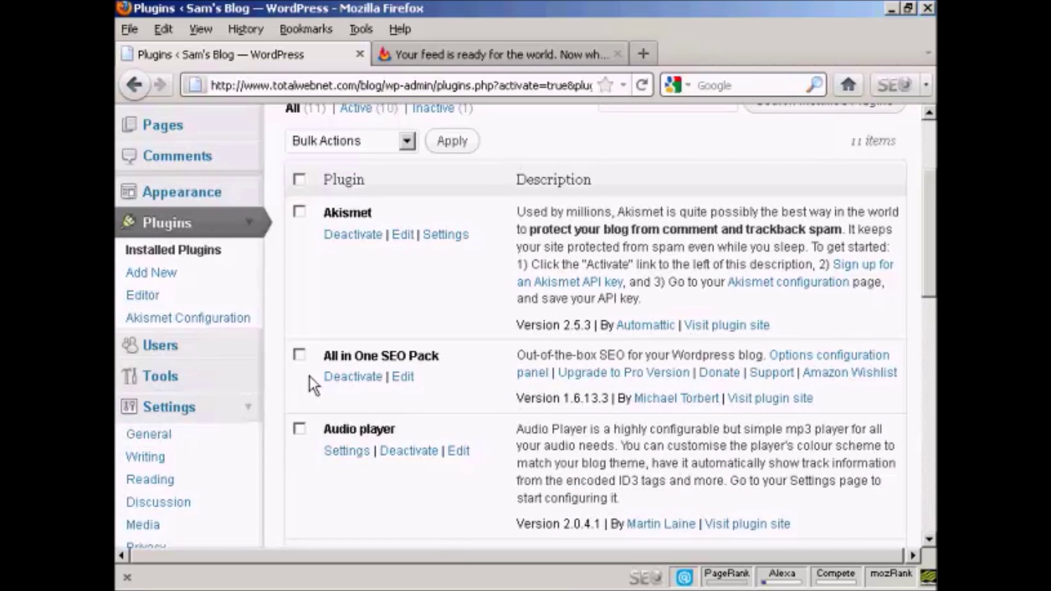
{"action": "scroll", "coordinate": [449, 309], "scroll_direction": "down", "scroll_amount": 4}
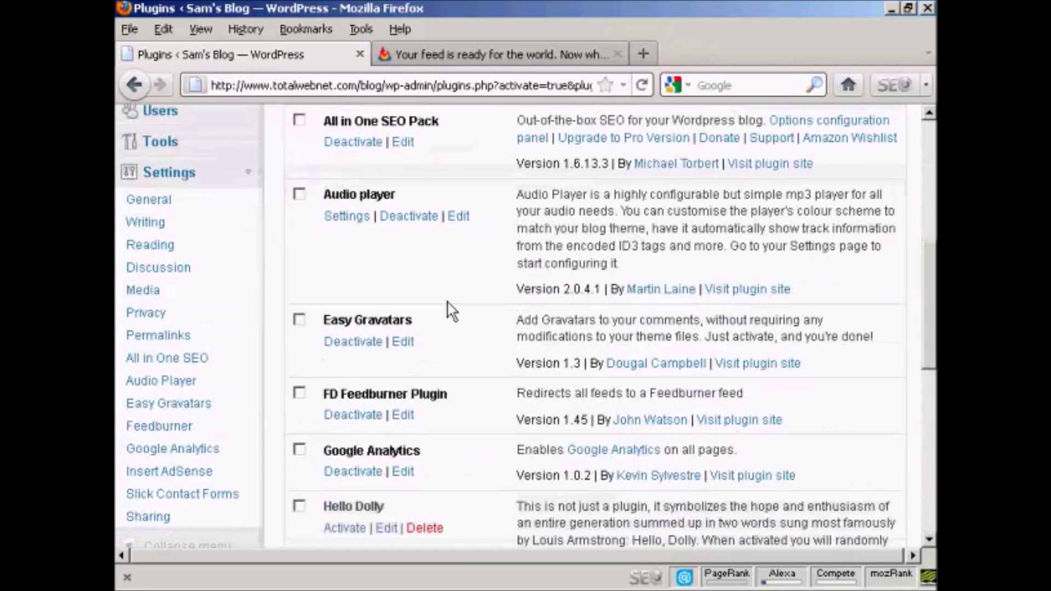
{"action": "left_click", "coordinate": [178, 428]}
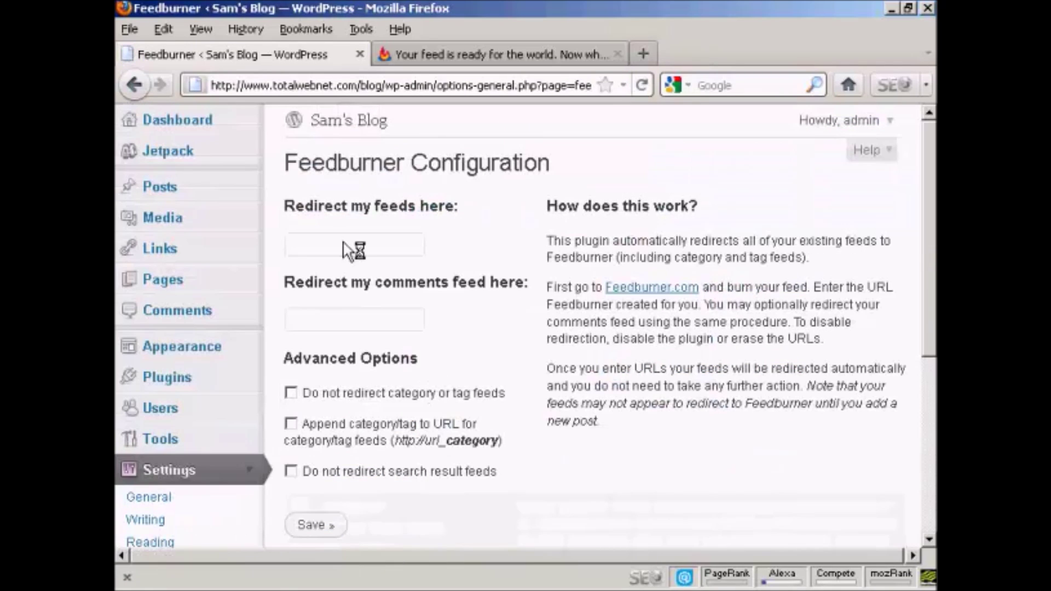
{"action": "left_click", "coordinate": [306, 246]}
{"action": "key", "text": "ctrl+v"}
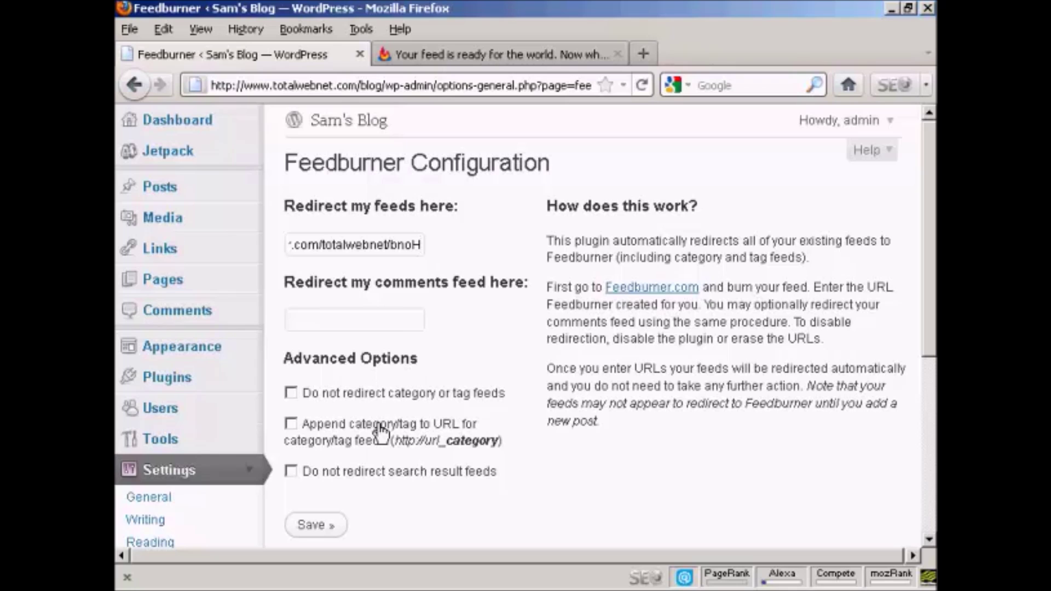
{"action": "left_click_drag", "start_coordinate": [933, 274], "coordinate": [935, 314]}
{"action": "left_click", "coordinate": [315, 457]}
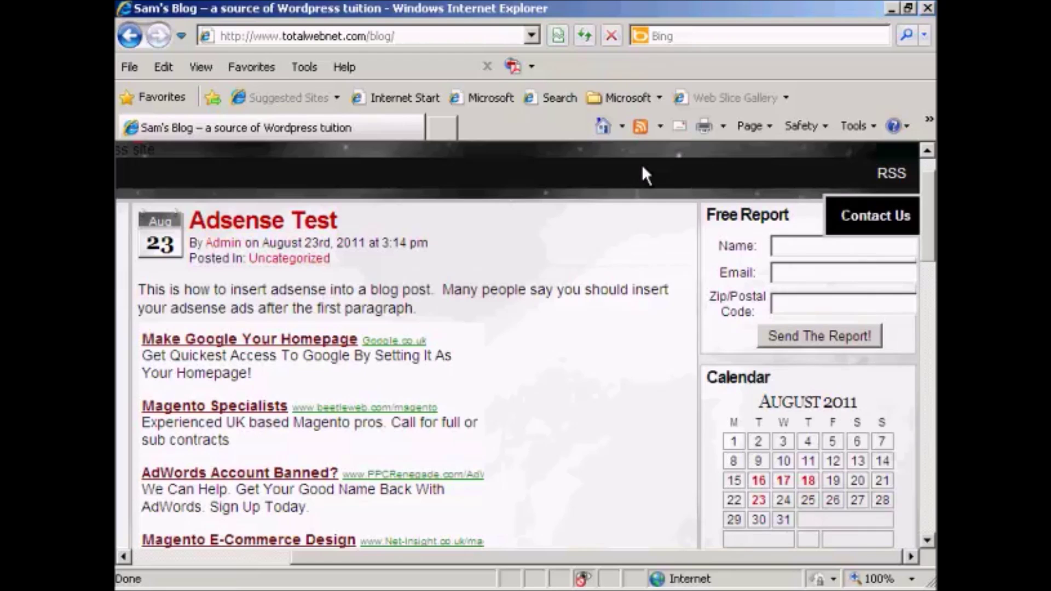
- Open the RSS link in the header of Sam's Blog homepage
{"action": "left_click", "coordinate": [899, 176]}
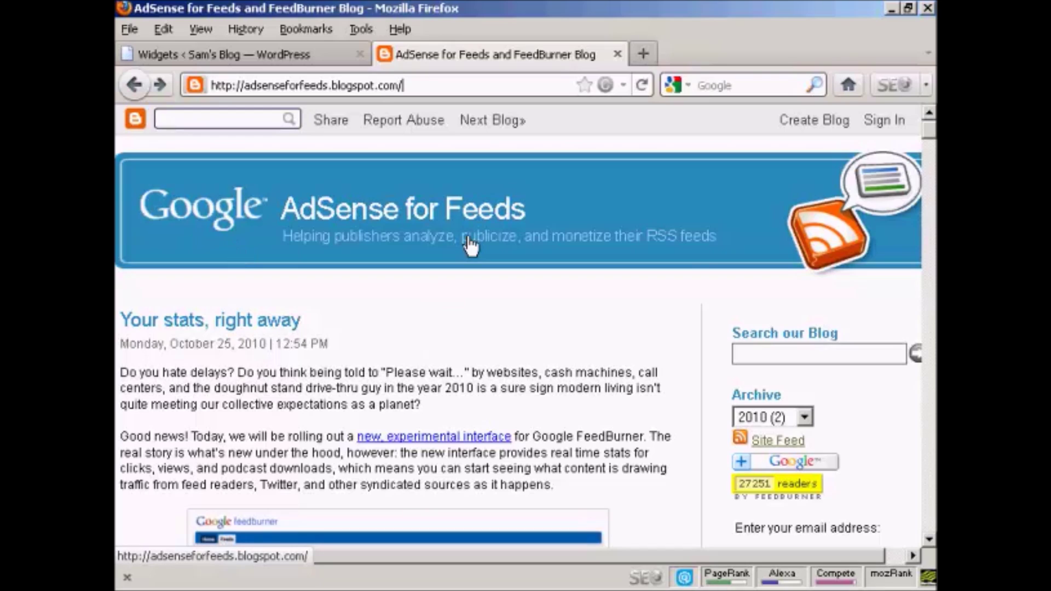
{"action": "left_click", "coordinate": [783, 445]}
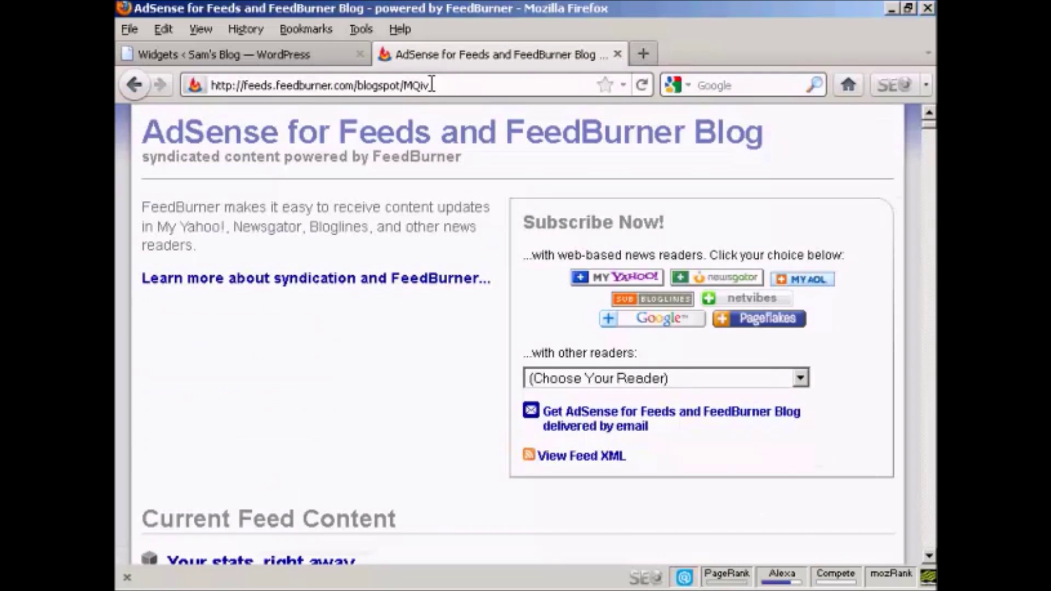
{"action": "left_click_drag", "start_coordinate": [432, 85], "coordinate": [198, 88]}
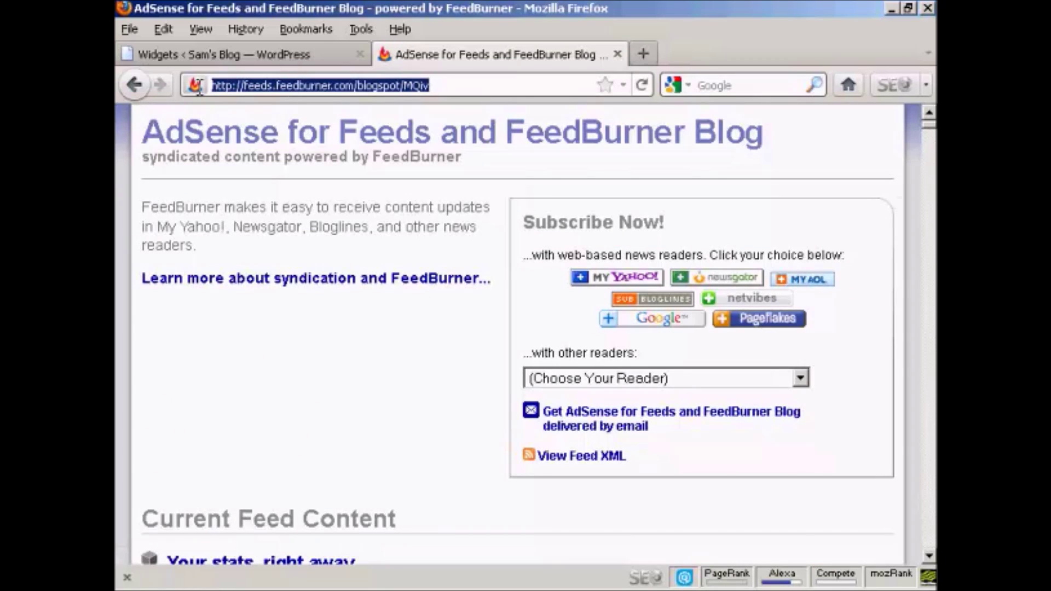
{"action": "right_click", "coordinate": [232, 81]}
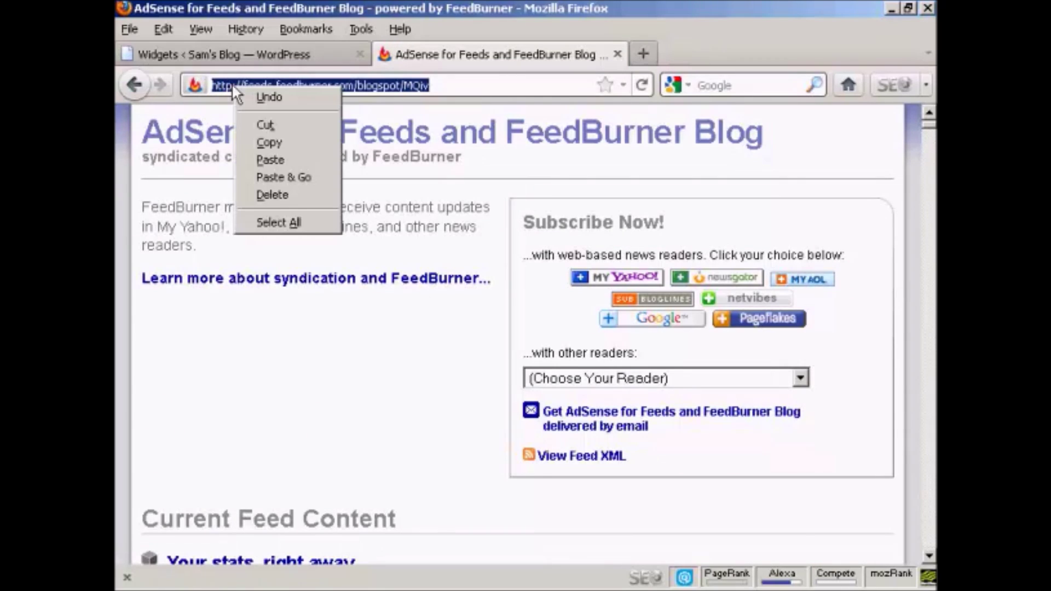
{"action": "left_click", "coordinate": [274, 142]}
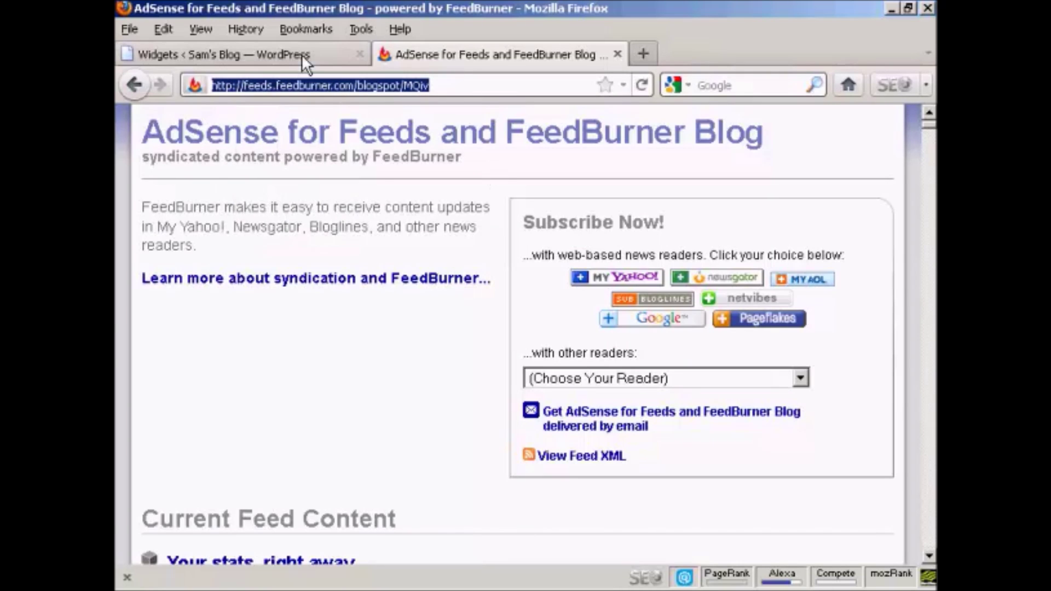
{"action": "left_click", "coordinate": [274, 54]}
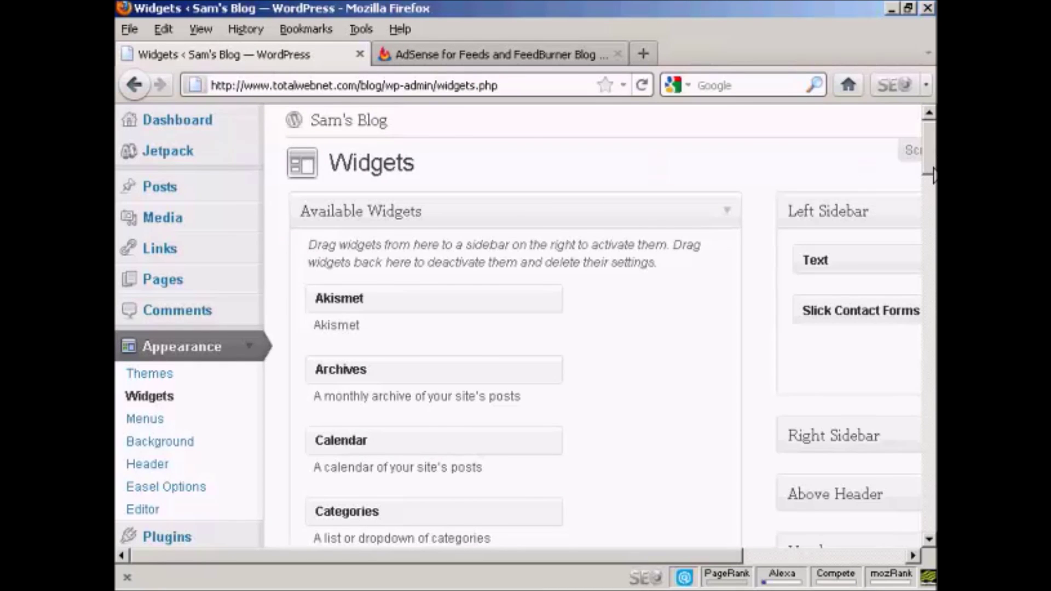
- Expand the Over Blog widget area and drag the RSS widget into it from Available Widgets
{"action": "left_click_drag", "start_coordinate": [934, 175], "coordinate": [934, 201]}
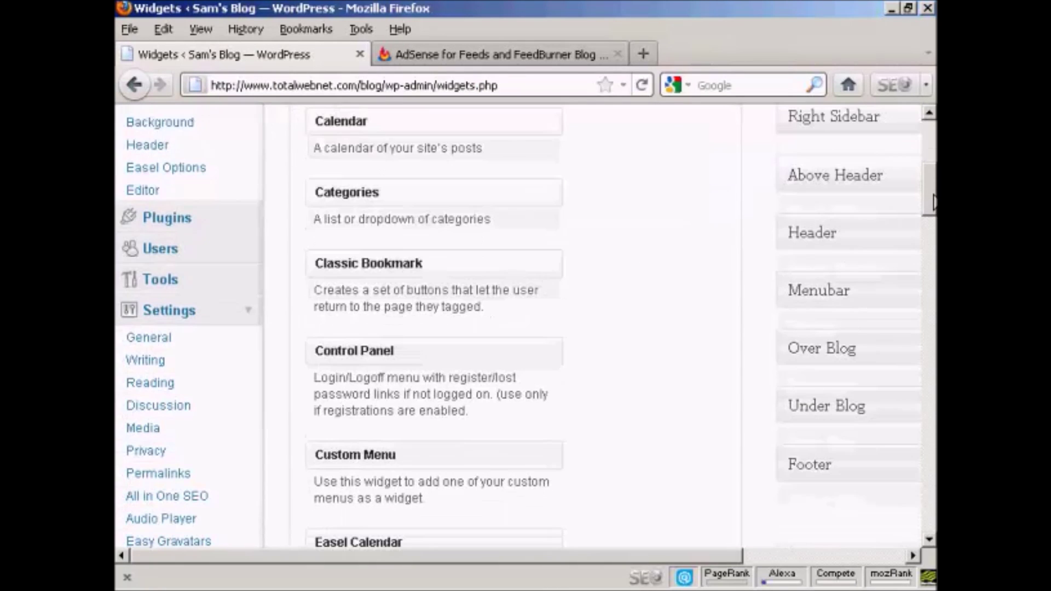
{"action": "left_click", "coordinate": [761, 558]}
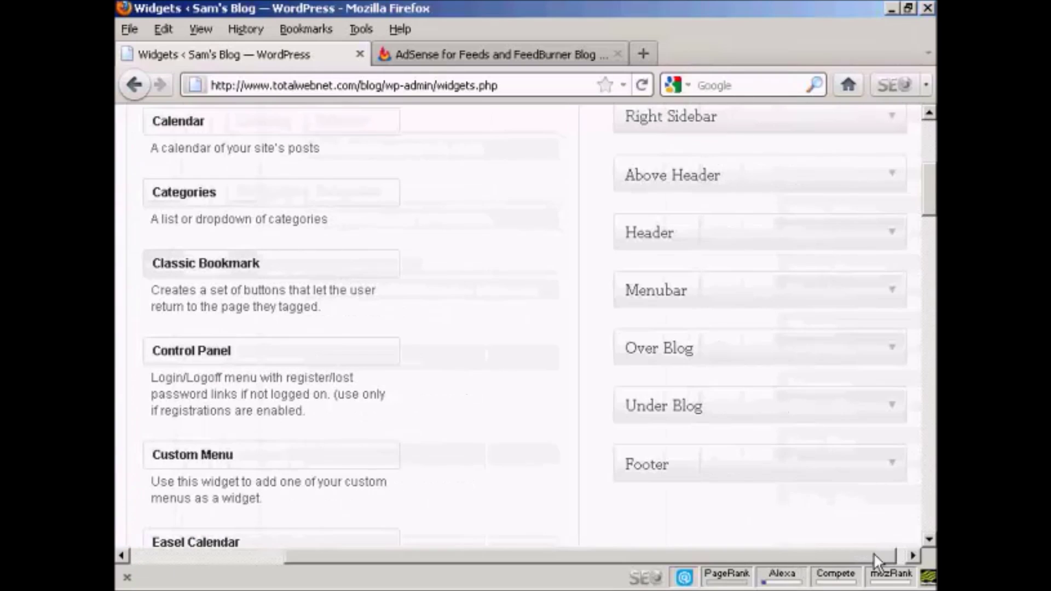
{"action": "left_click", "coordinate": [891, 353]}
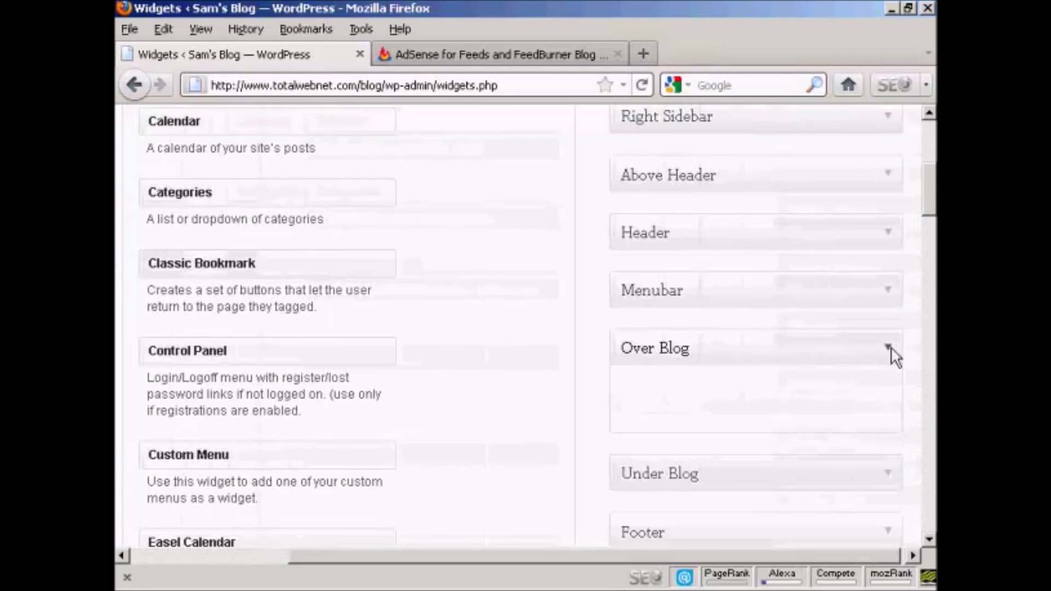
{"action": "left_click_drag", "start_coordinate": [930, 200], "coordinate": [930, 307]}
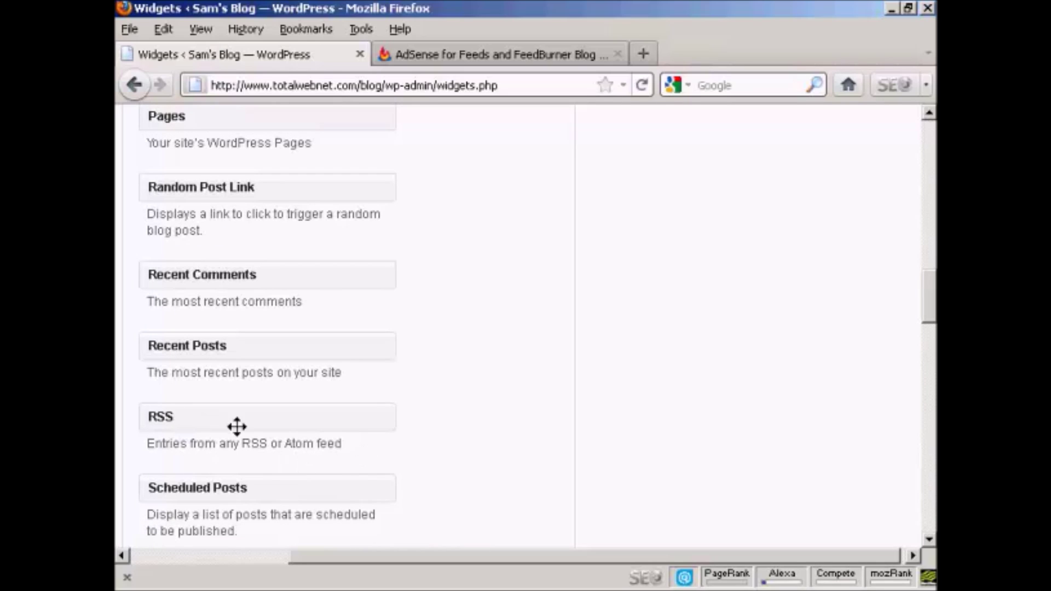
{"action": "left_click_drag", "start_coordinate": [369, 425], "coordinate": [718, 209]}
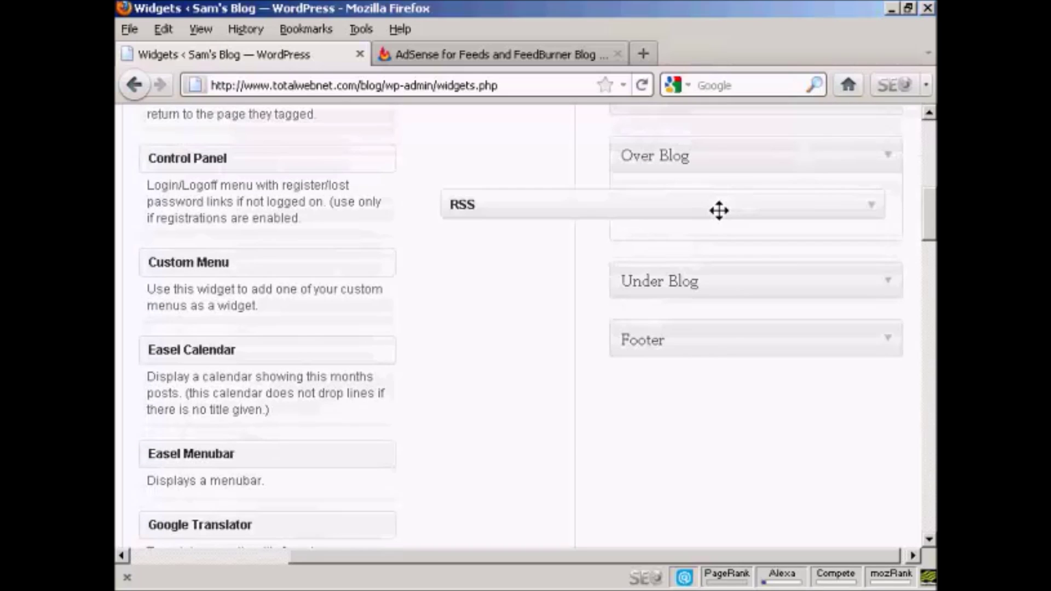
- Paste the FeedBurner feed URL into the RSS widget and title it 'Latest News'
{"action": "left_click", "coordinate": [466, 259]}
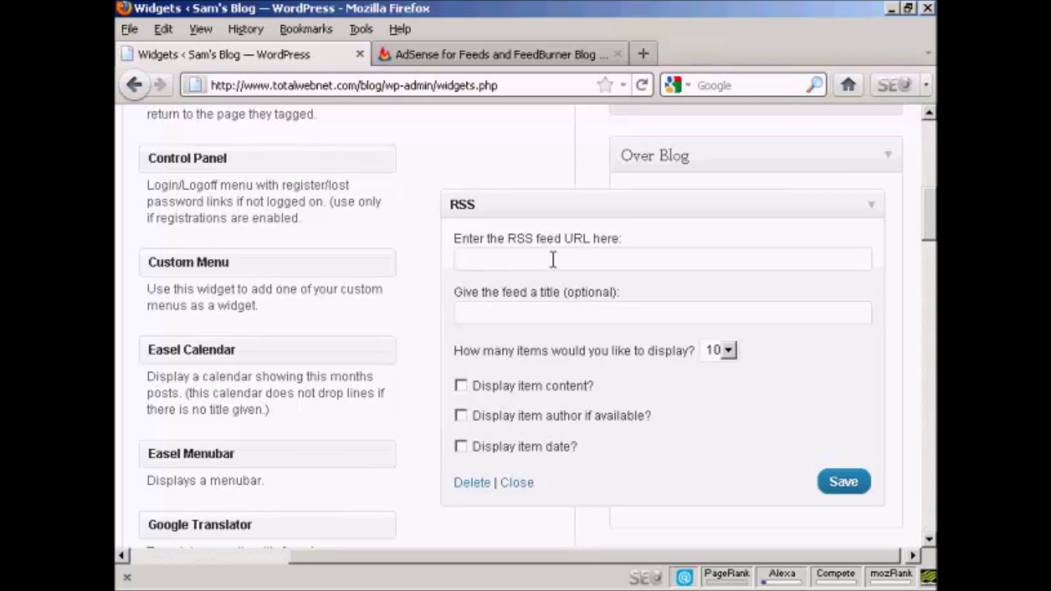
{"action": "key", "text": "ctrl+v"}
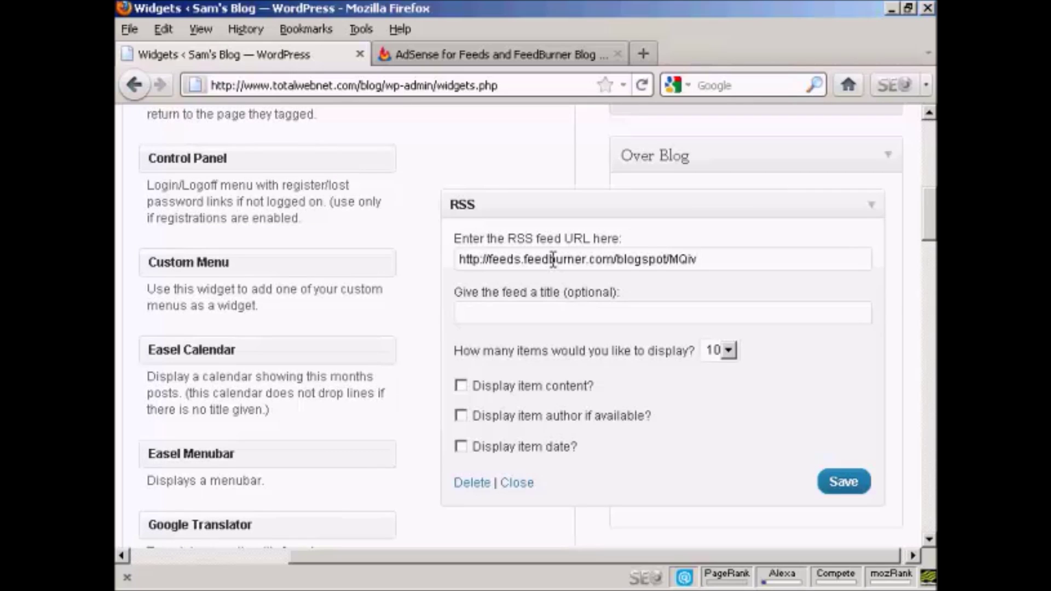
{"action": "left_click", "coordinate": [483, 316]}
{"action": "type", "text": "Latest News"}
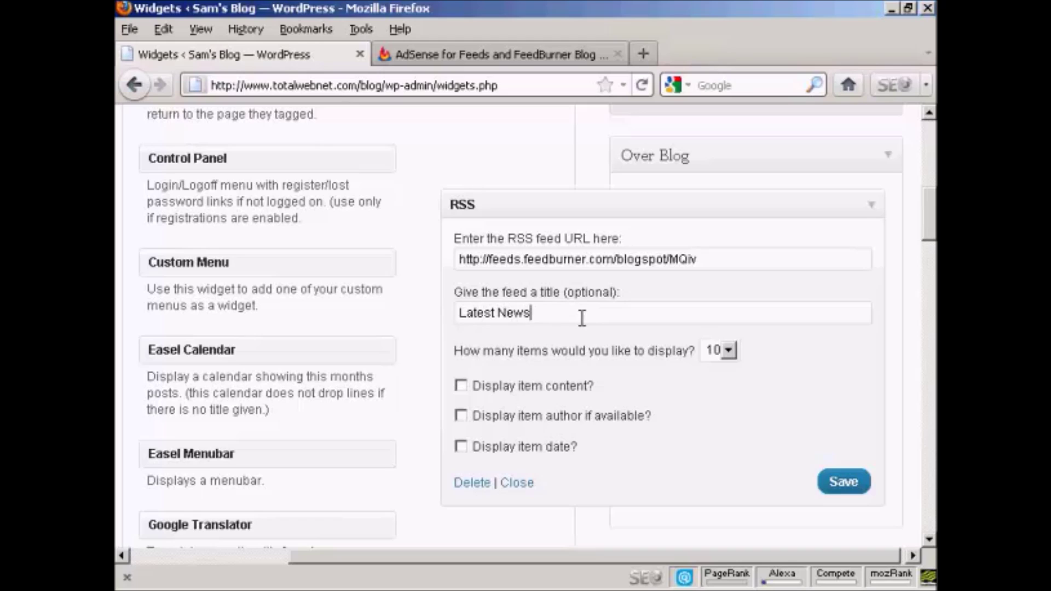
- Show 5 feed items with item content and author displayed, and save the widget
{"action": "left_click", "coordinate": [729, 351]}
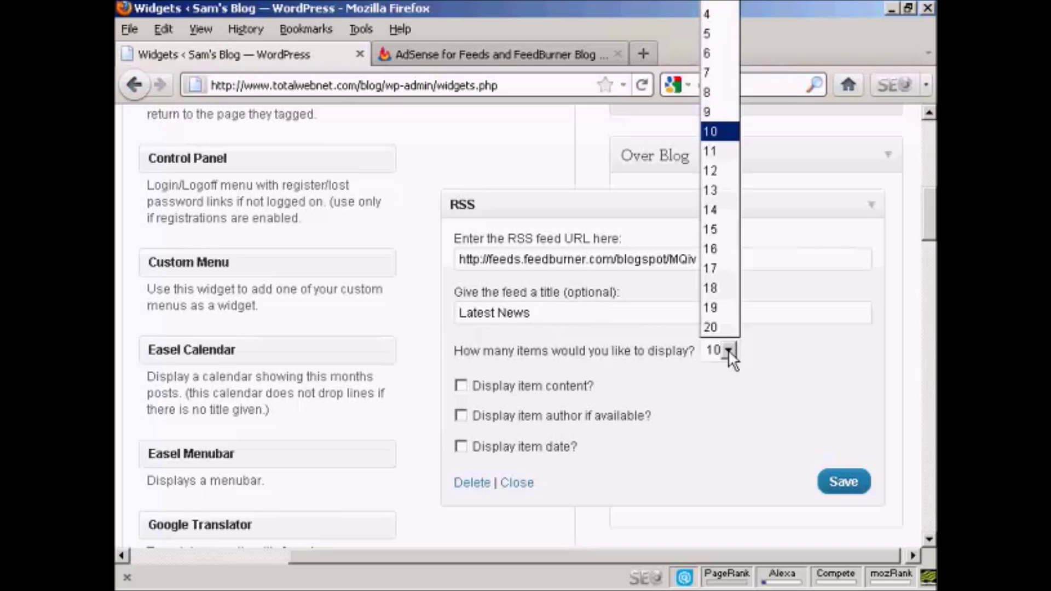
{"action": "left_click", "coordinate": [708, 34]}
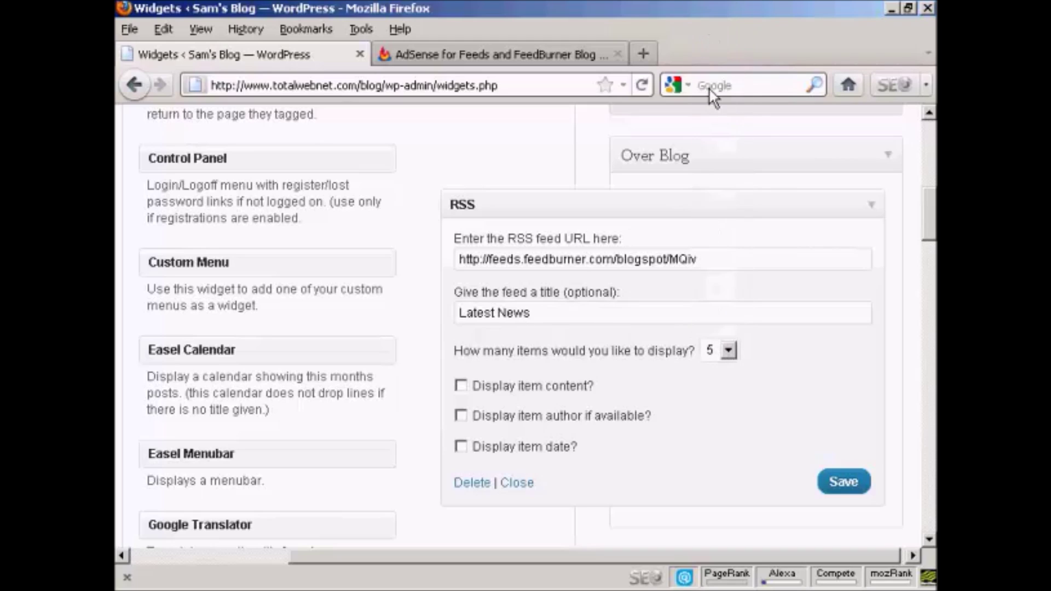
{"action": "left_click", "coordinate": [462, 387]}
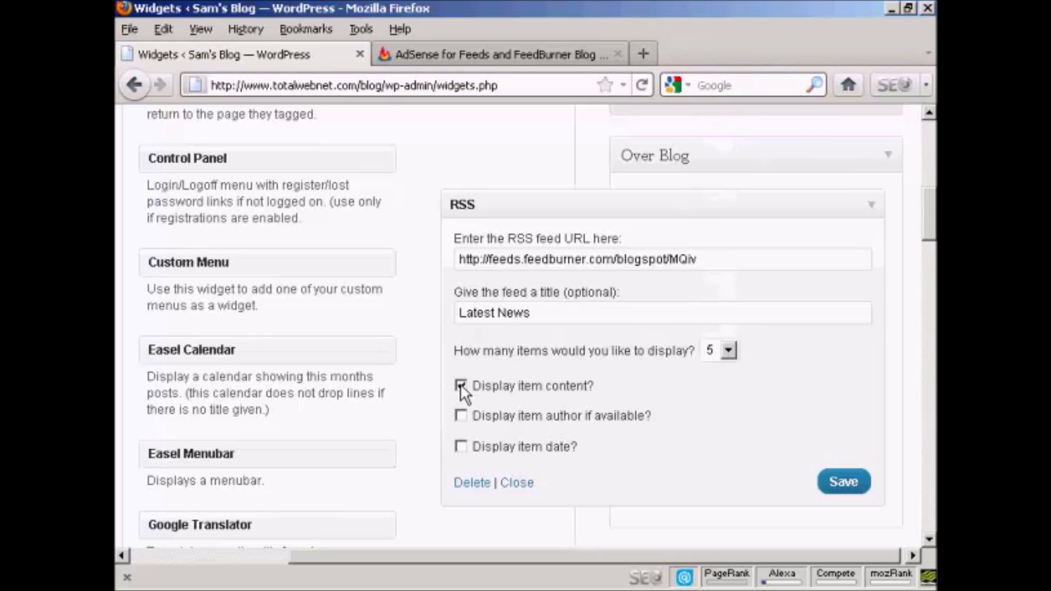
{"action": "left_click", "coordinate": [461, 417]}
{"action": "left_click", "coordinate": [843, 485]}
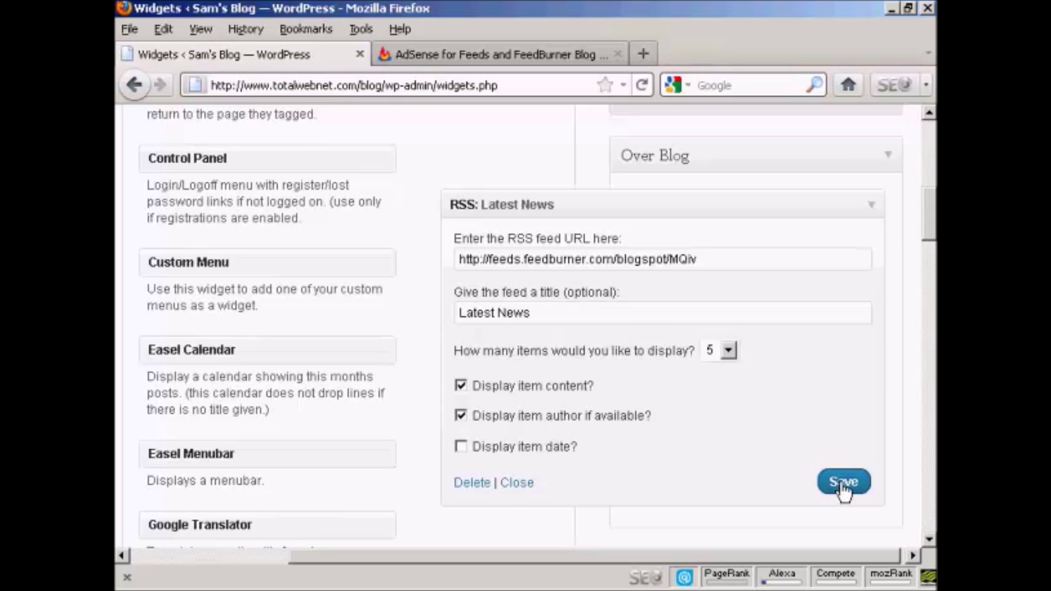
{"action": "scroll", "coordinate": [465, 146], "scroll_direction": "up", "scroll_amount": 15}
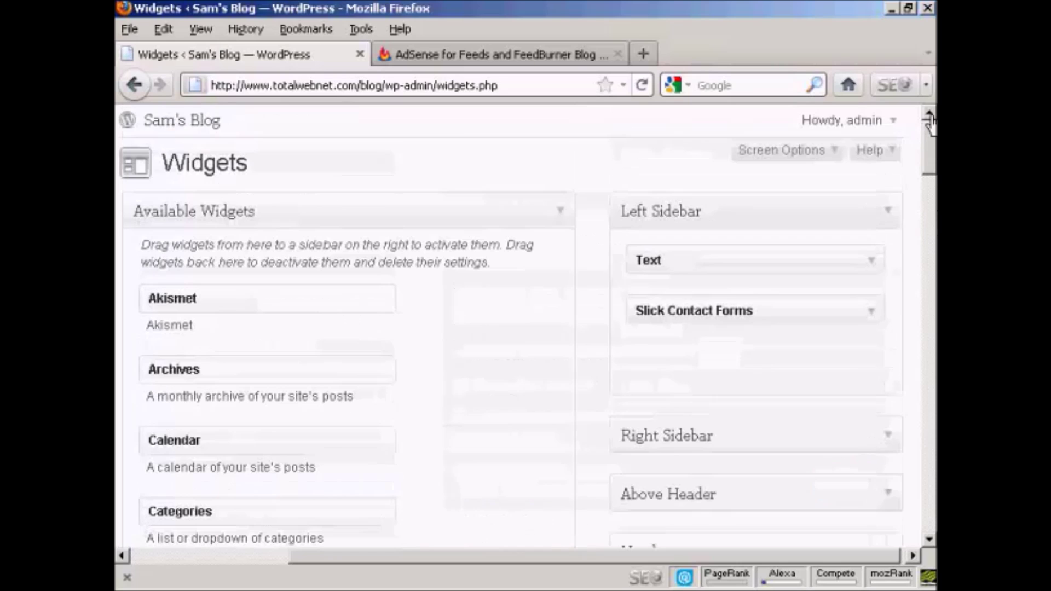
- Open the blog homepage in a new tab and scroll to the Latest News feed items
{"action": "right_click", "coordinate": [195, 124]}
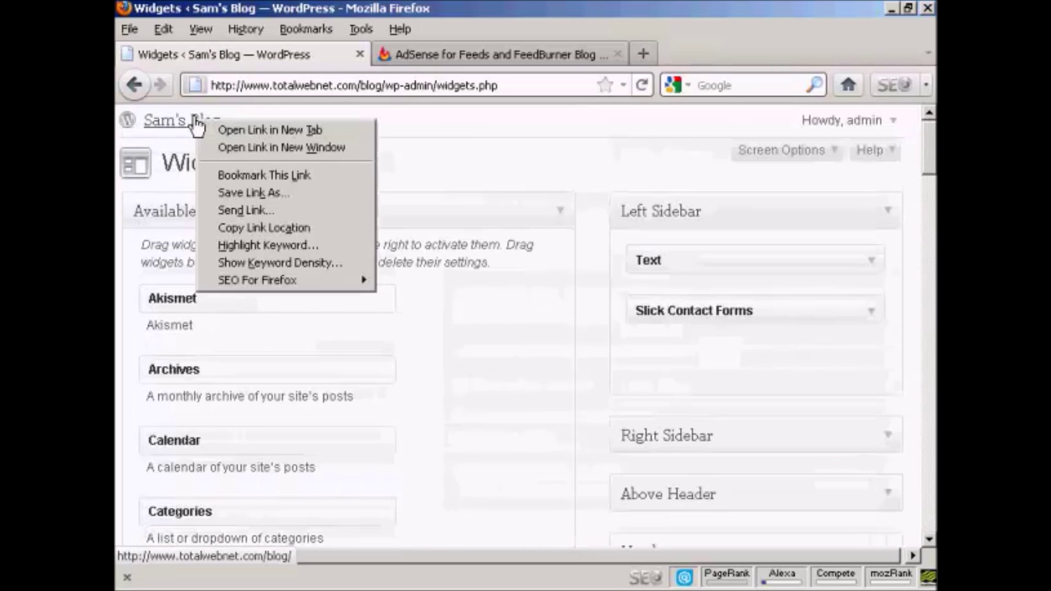
{"action": "left_click", "coordinate": [280, 130]}
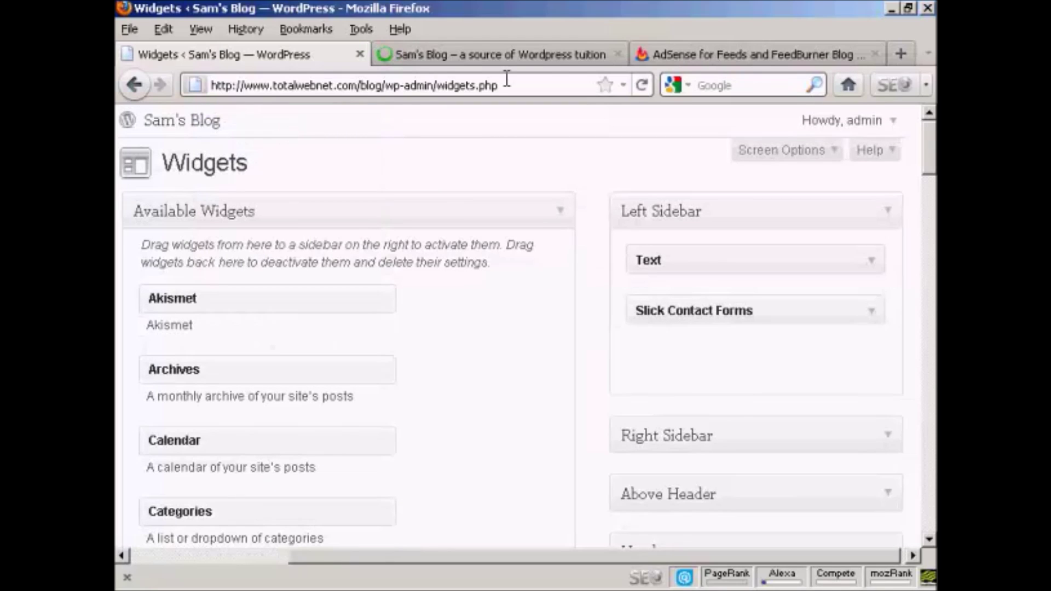
{"action": "left_click", "coordinate": [538, 51]}
{"action": "left_click_drag", "start_coordinate": [930, 165], "coordinate": [931, 137]}
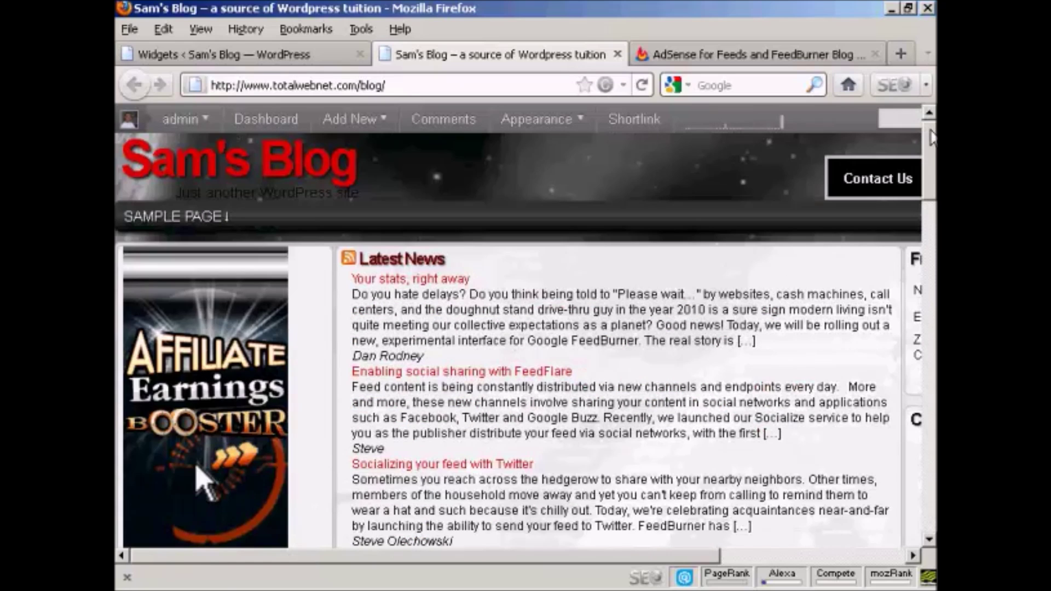